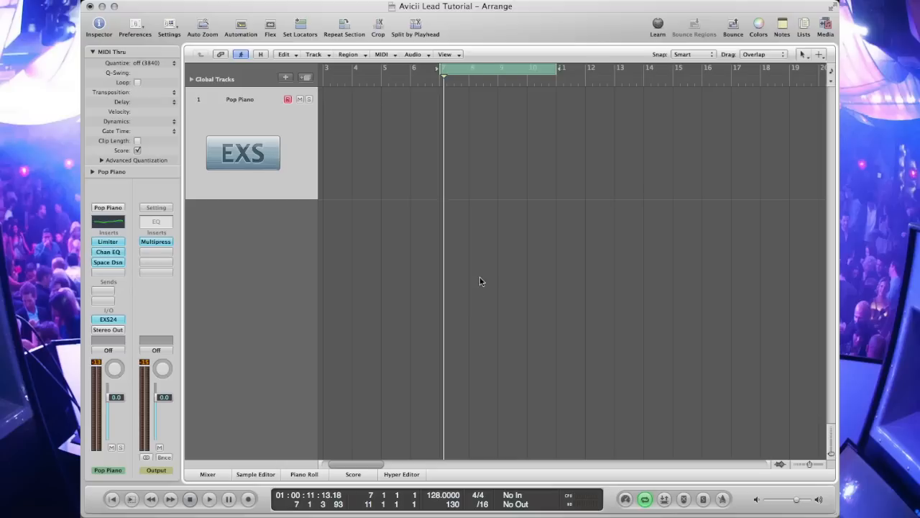
Step: Draw an empty MIDI region on the Pop Piano track from bar 7 to bar 11 with the Pencil tool
key("Escape")
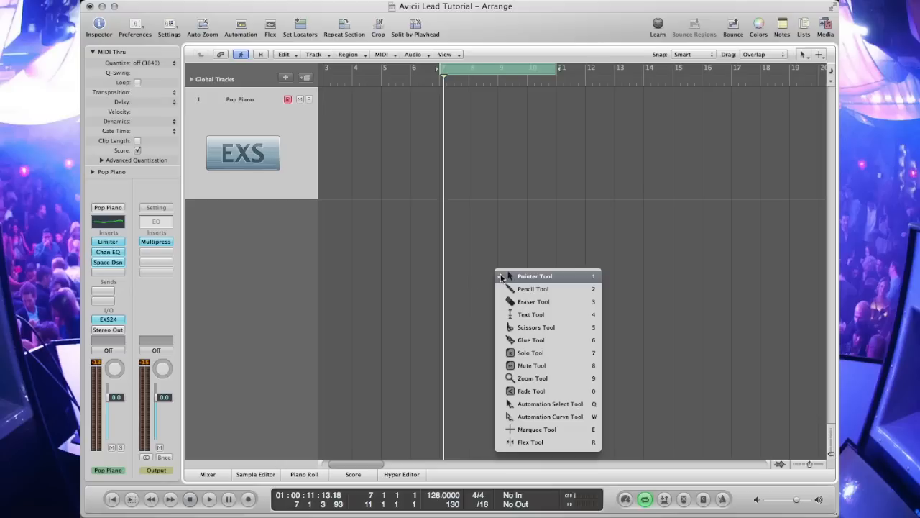
left_click(539, 289)
mouse_move(450, 185)
left_mouse_down()
mouse_move(549, 185)
mouse_move(455, 173)
mouse_move(556, 188)
left_mouse_up()
key("Escape")
left_click(555, 180)
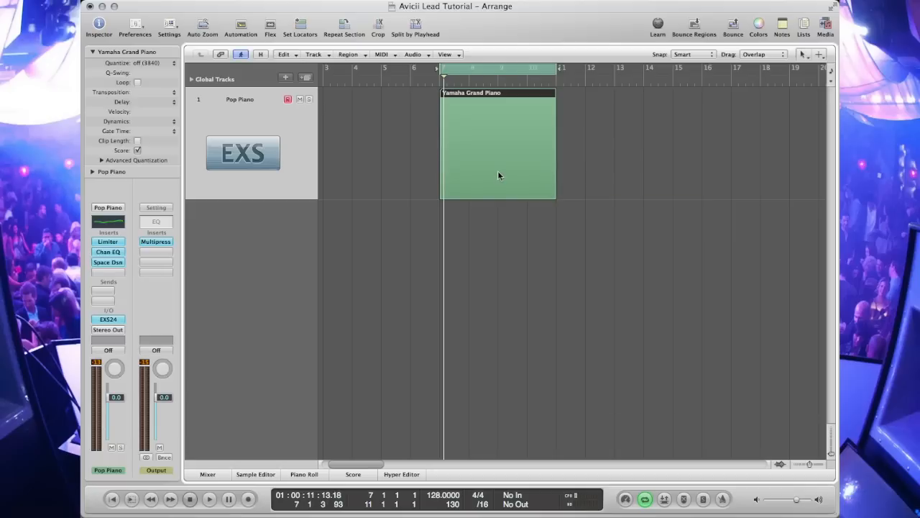
Step: Open the region in the Piano Roll editor and switch to the Pencil tool
double_click(498, 175)
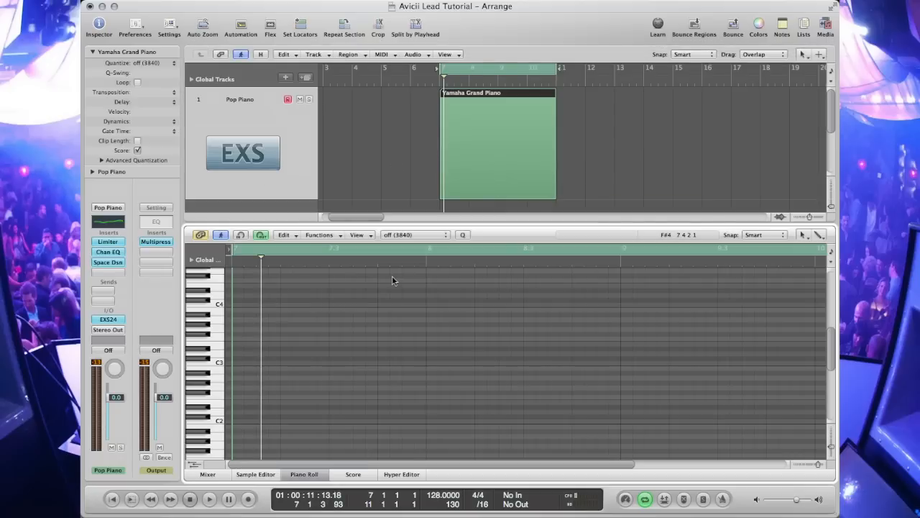
key("Escape")
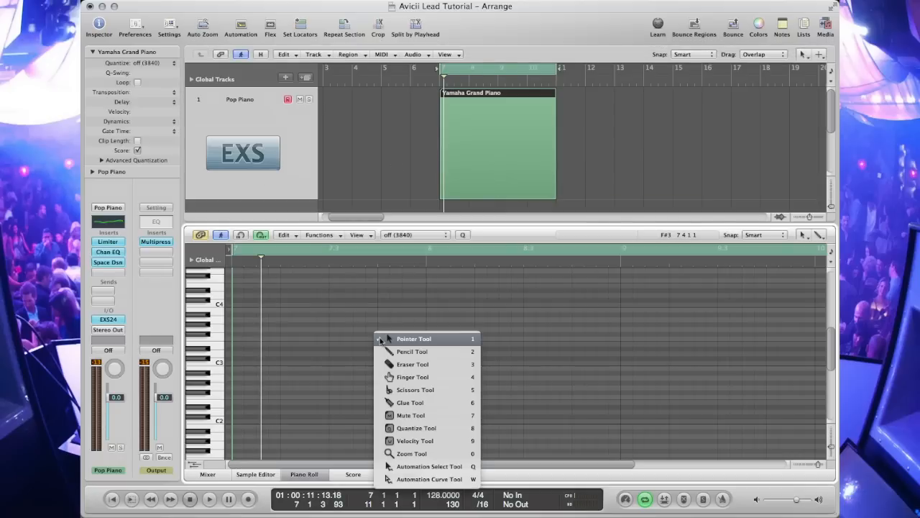
left_click(407, 352)
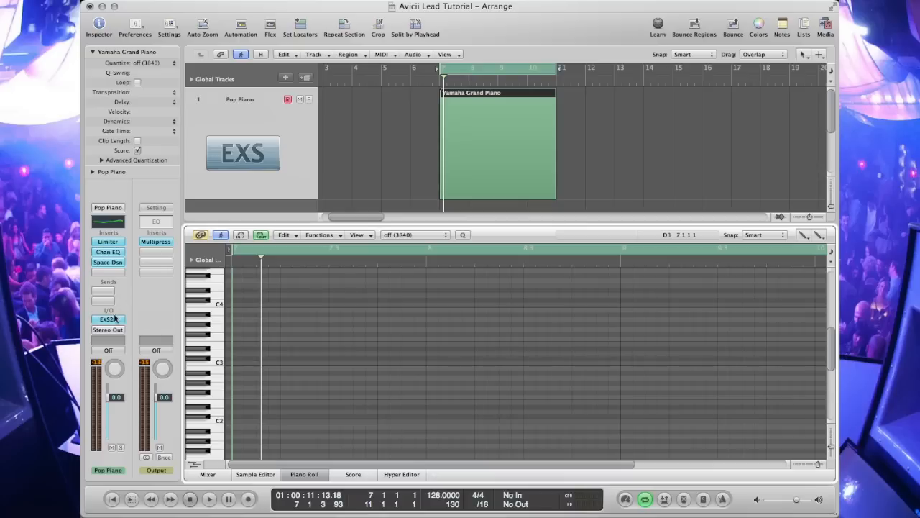
Step: Audition a few notes using the Musical Typing keyboard, then close it
key("super+k")
key("s")
key("f")
key("s")
key("g")
key("s")
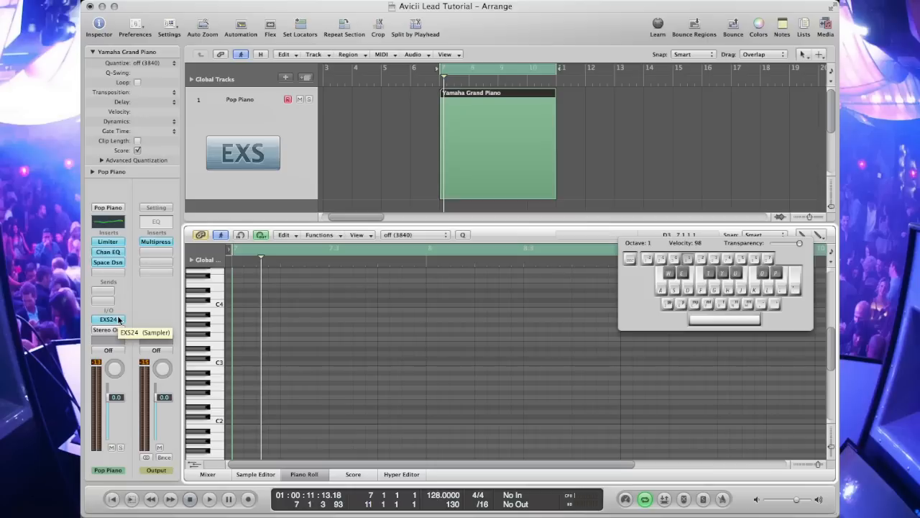
key("super+k")
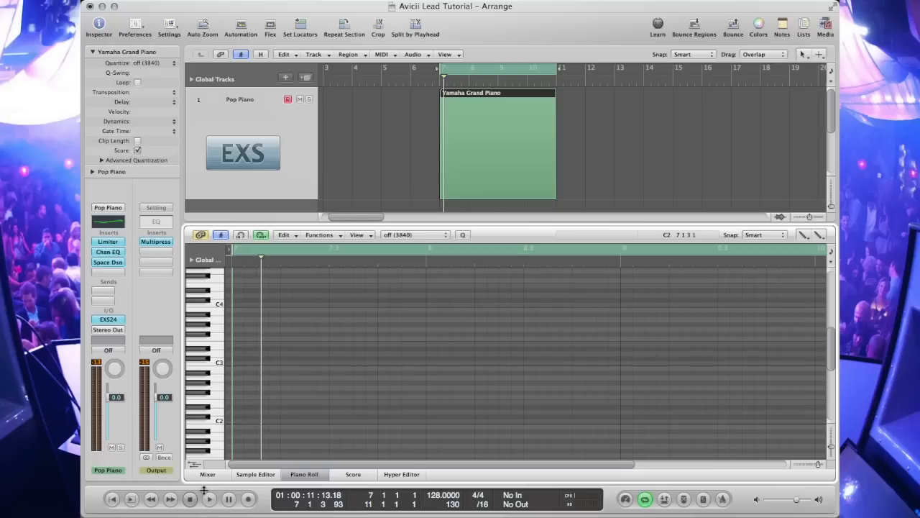
Step: Draw an A1 note at the start of bar 7, lengthen it to one full bar, and play it back
left_click(237, 418)
key("Escape")
left_click(245, 419)
left_click_drag(242, 420, 244, 439)
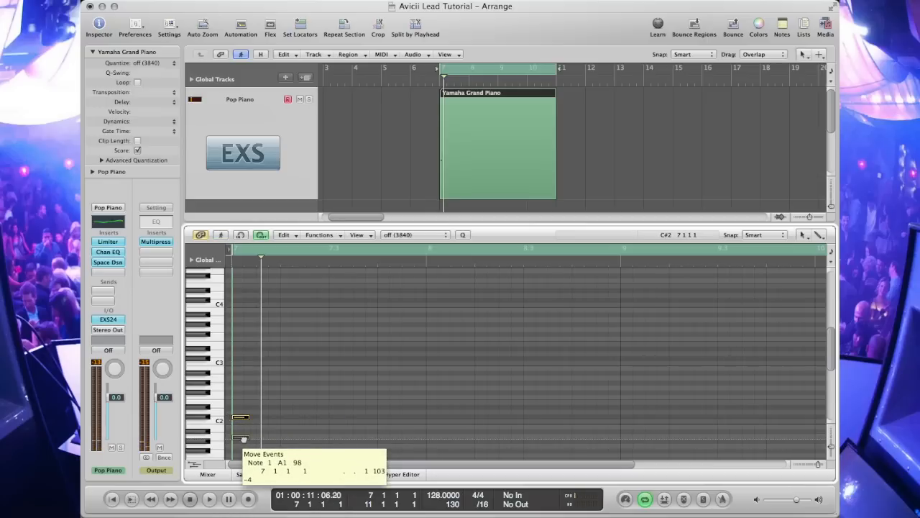
left_click_drag(243, 440, 238, 436)
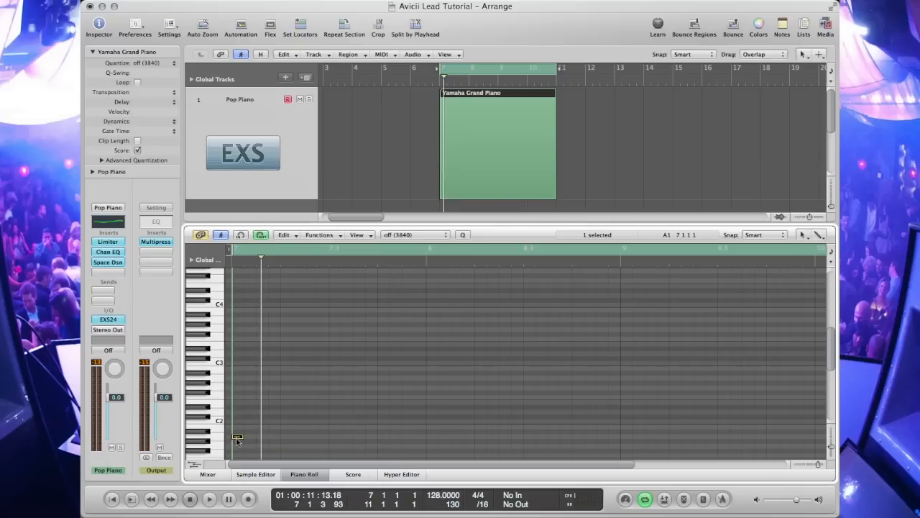
left_click_drag(238, 436, 423, 436)
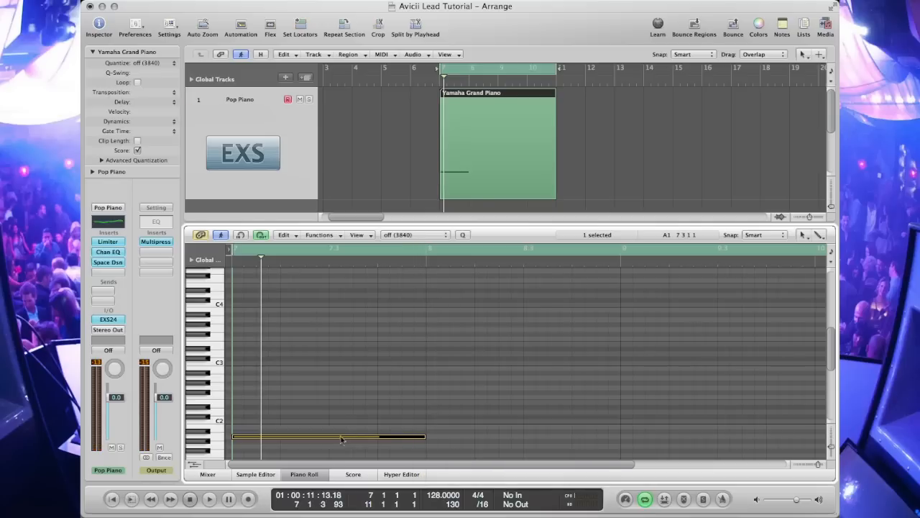
left_click_drag(341, 439, 342, 437)
key("space")
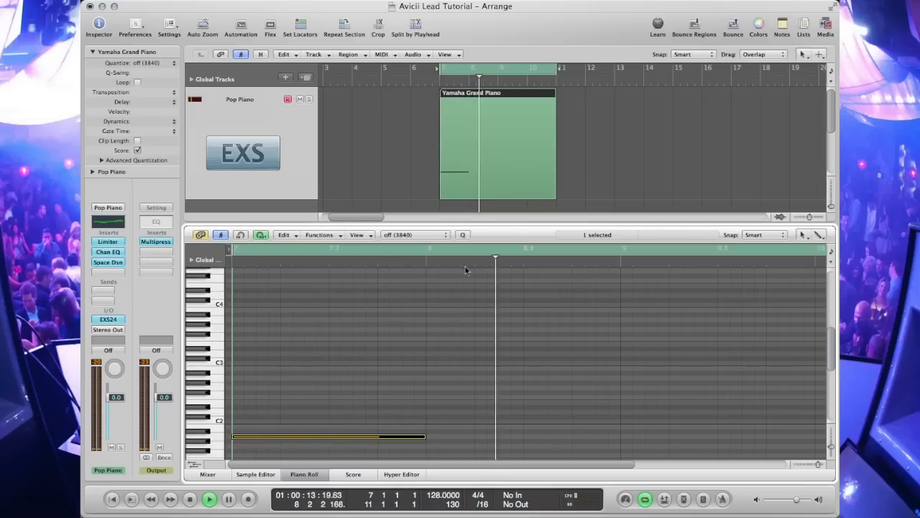
key("space")
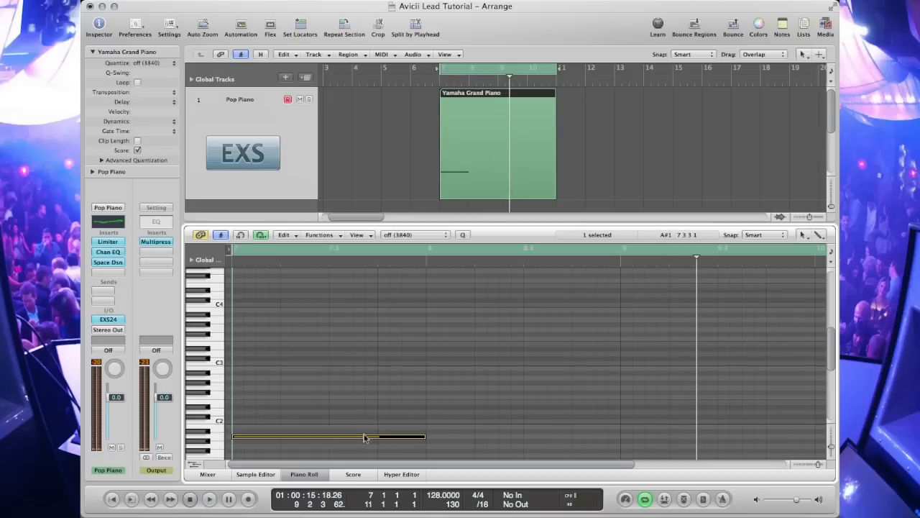
Step: Copy the bass note into bar 8 at G1 and play the region back
left_click_drag(368, 440, 563, 445)
key("space")
key("space")
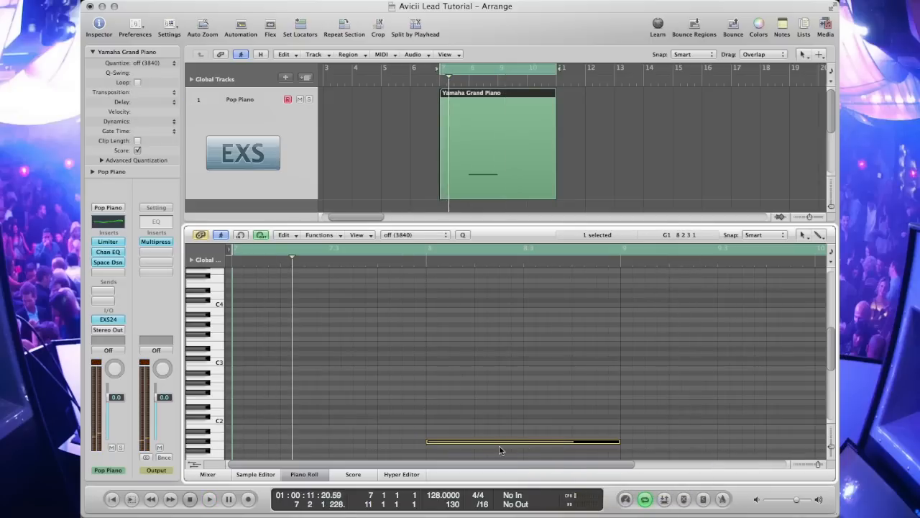
left_click_drag(501, 445, 301, 437)
key("space")
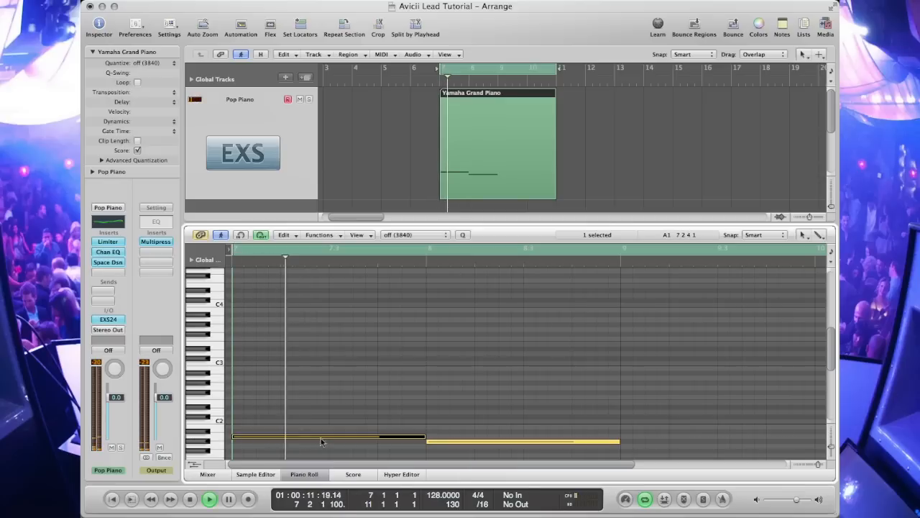
Step: Copy the bass note into bar 9 at a lower pitch
scroll(468, 434, "right", 3)
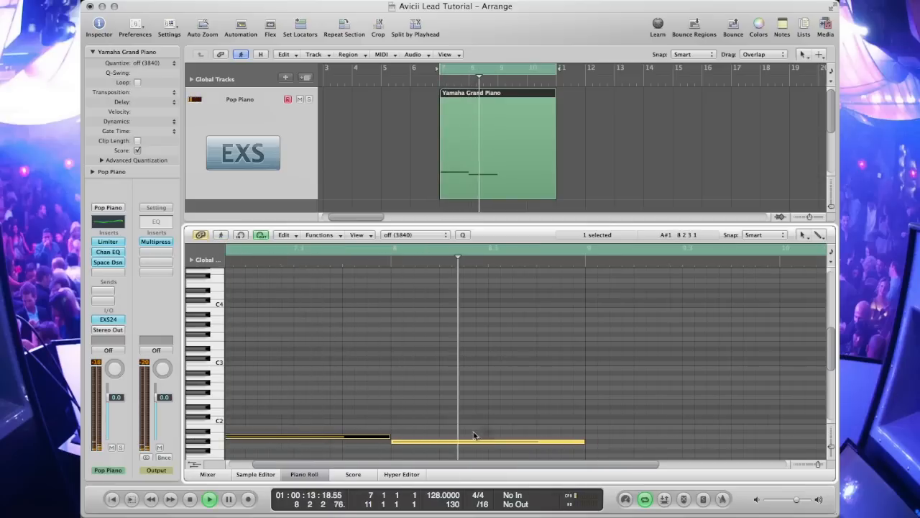
scroll(473, 434, "right", 3)
left_click(507, 443)
left_click_drag(507, 442, 674, 429)
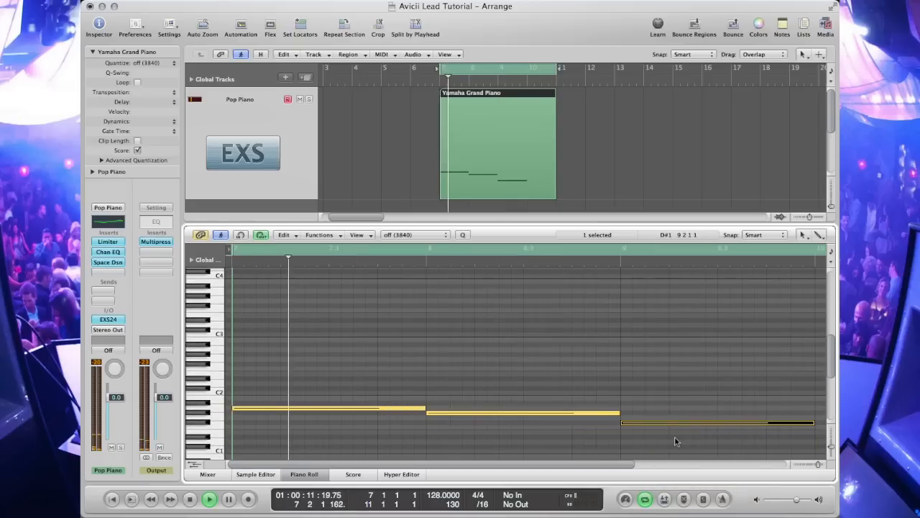
Step: Copy the bass note into bar 10 at a lower pitch and play the region back
scroll(683, 443, "right", 7)
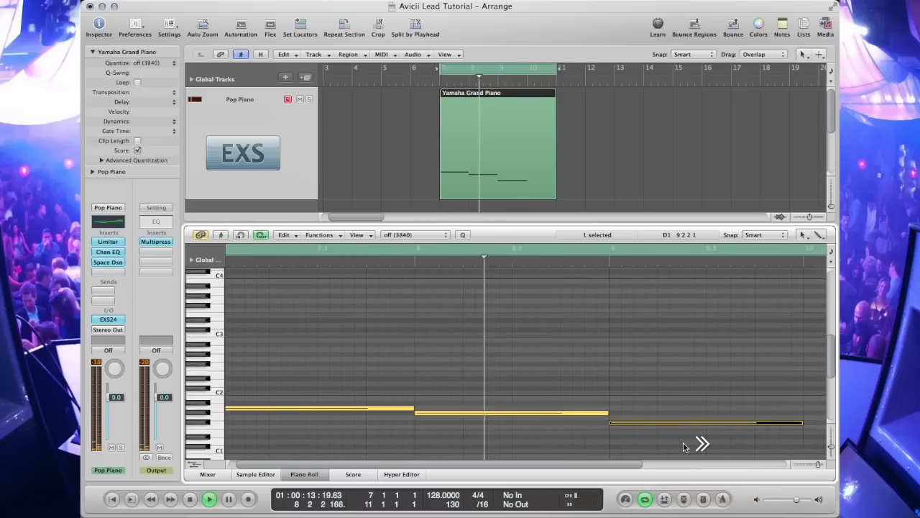
scroll(684, 446, "right", 4)
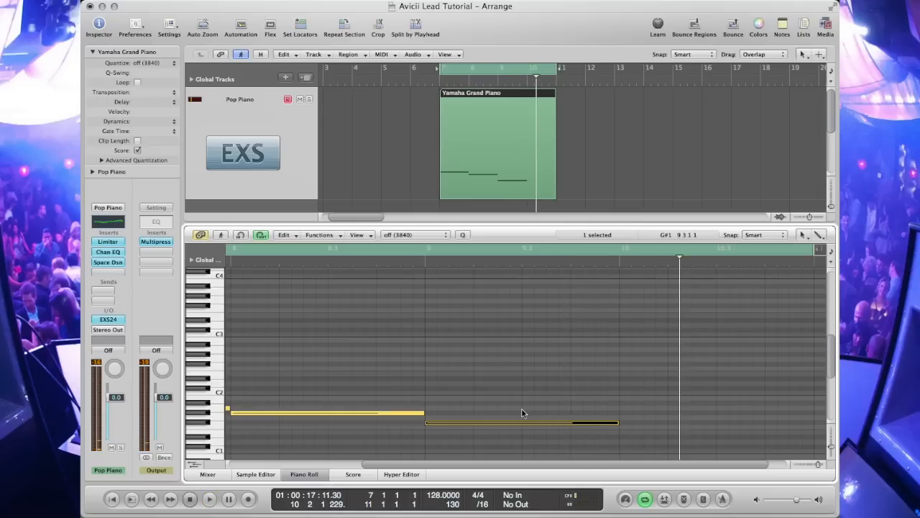
left_click_drag(508, 425, 702, 444)
key("space")
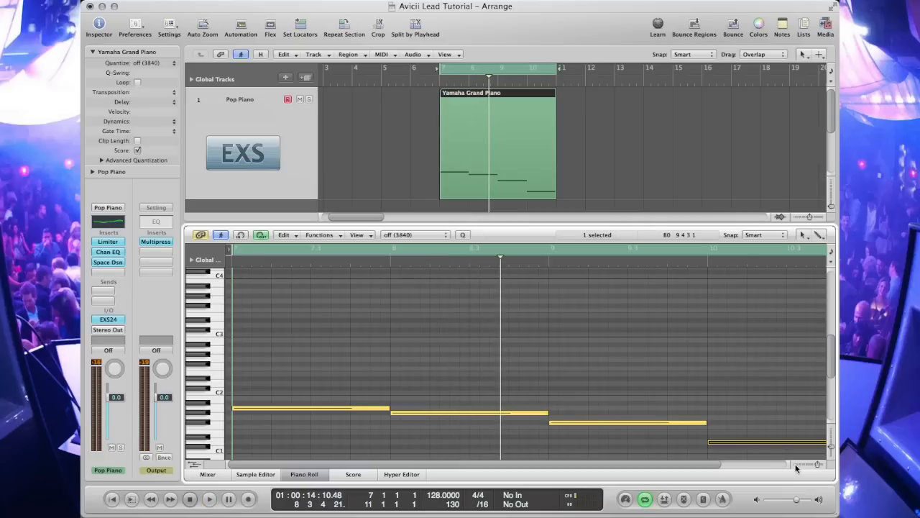
Step: Select all four bass notes and copy them an octave higher, then play back
left_click_drag(371, 374, 731, 452)
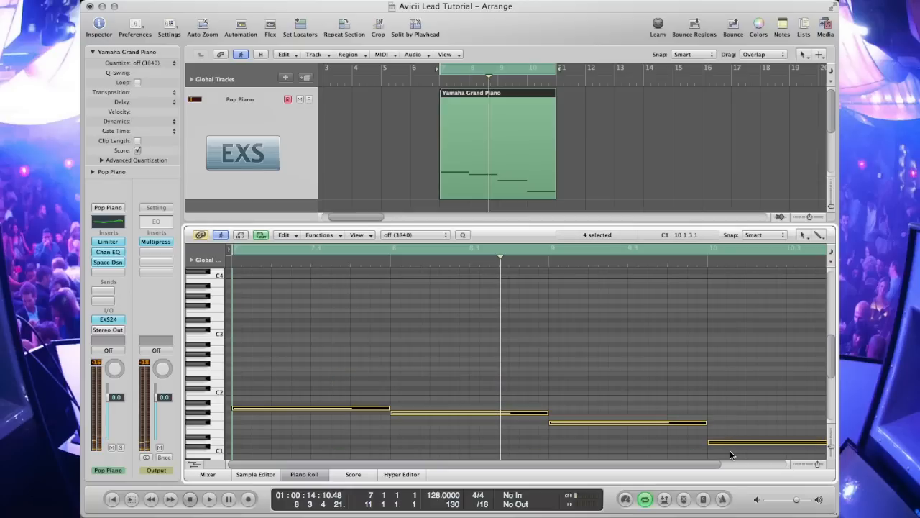
left_click_drag(281, 412, 281, 352)
key("space")
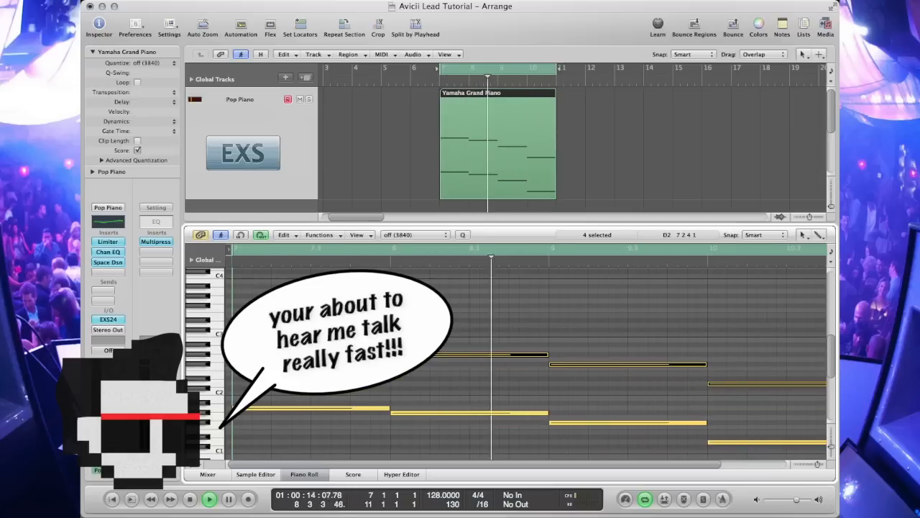
Step: Add a higher third note to the bar 7 chord, auditioning it with repeated playback
key("space")
left_click(313, 351)
left_click_drag(312, 350, 291, 335)
key("space")
key("space")
key("space")
key("space")
key("space")
key("space")
key("space")
key("space")
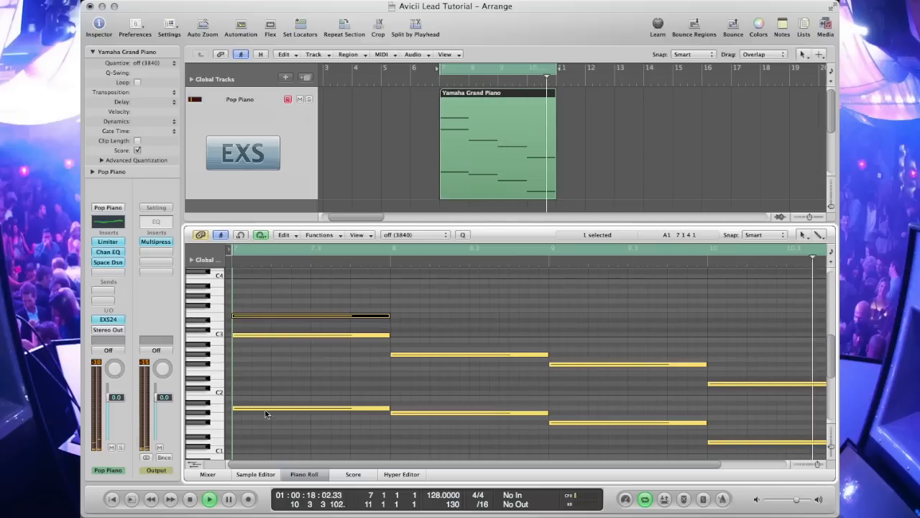
Step: Lower the middle note of the bar 7 chord by about three semitones and play back
key("space")
left_click_drag(266, 335, 261, 353)
key("space")
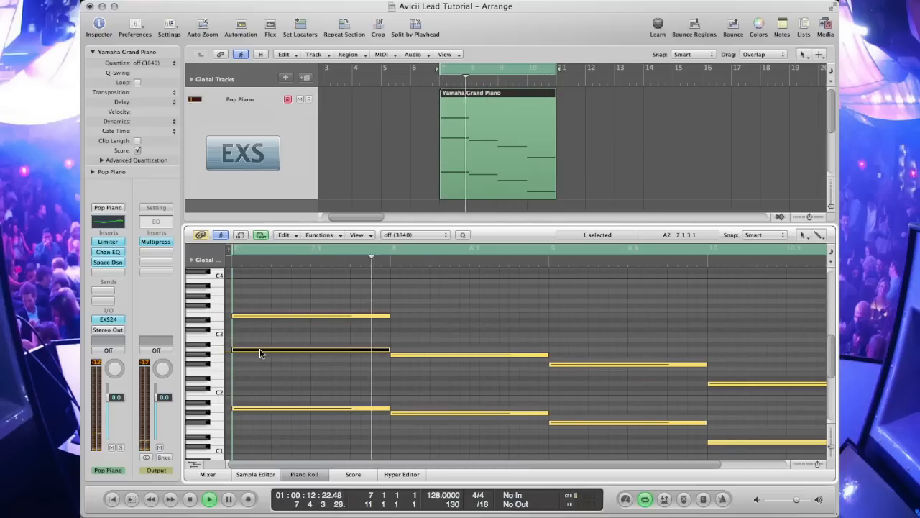
Step: Extend the top note of the bar 7 chord so it sustains through bar 10
key("space")
left_click(387, 317)
left_click_drag(509, 322, 787, 322)
key("space")
Step: Cut the sustained top note at the bar lines with the Scissors tool, then return to the Pencil tool
key("space")
key("Escape")
key("5")
left_click(390, 316)
left_click(708, 317)
scroll(723, 325, "right", 3)
key("Escape")
key("Escape")
key("Escape")
key("2")
key("space")
key("Escape")
key("Escape")
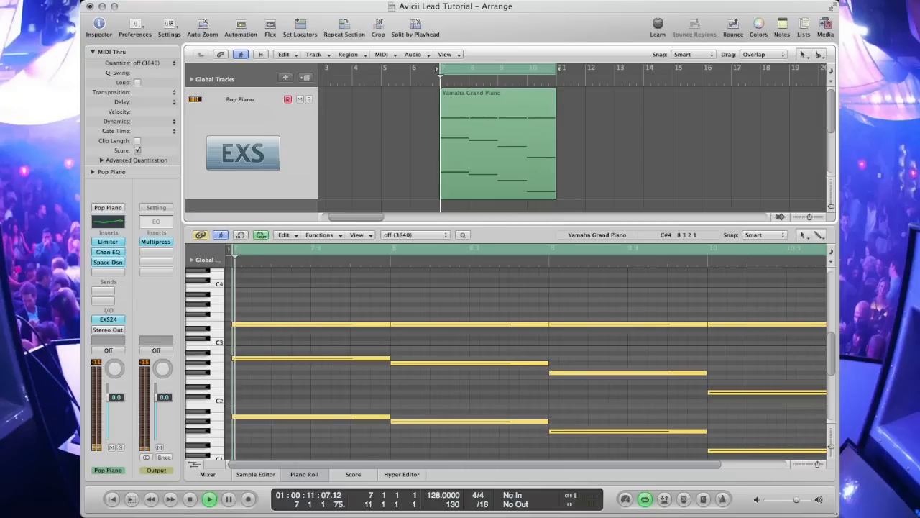
Step: Select the bar 7 chord and shorten the cycle range to bar 7 only, then play it
key("space")
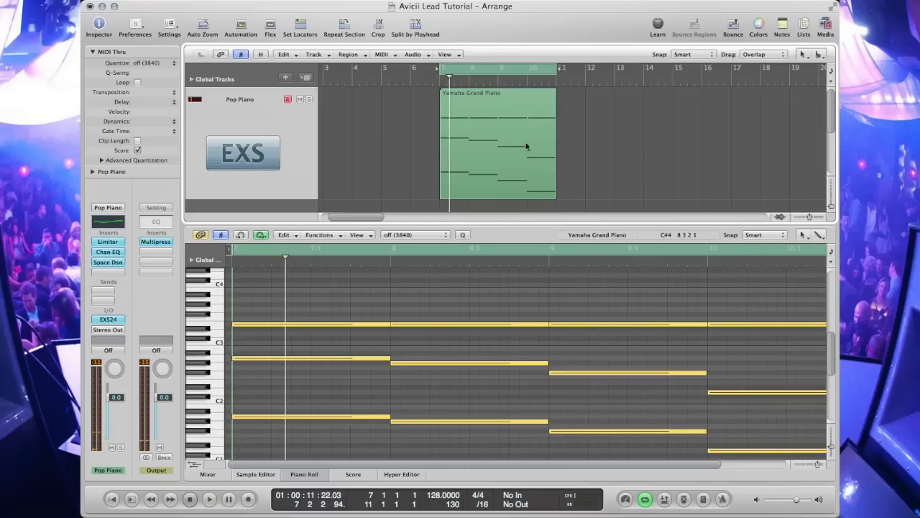
left_click_drag(347, 298, 571, 338)
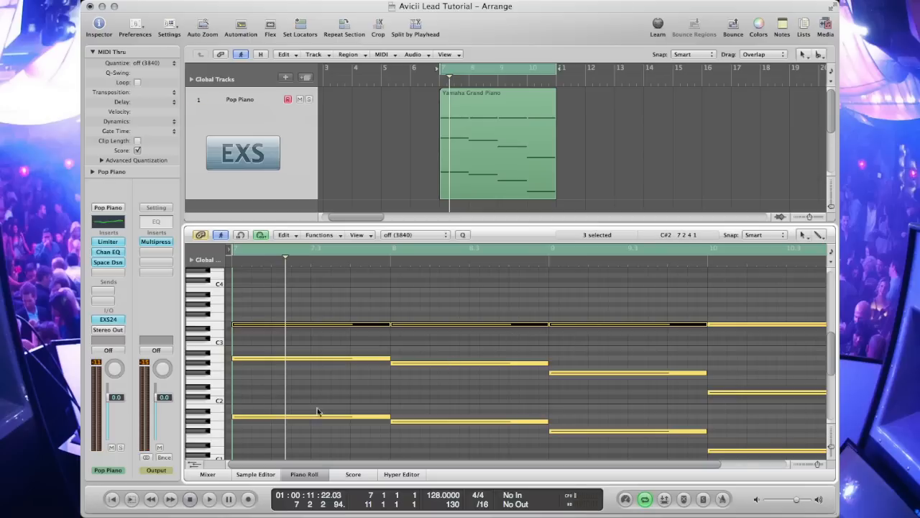
key("Escape")
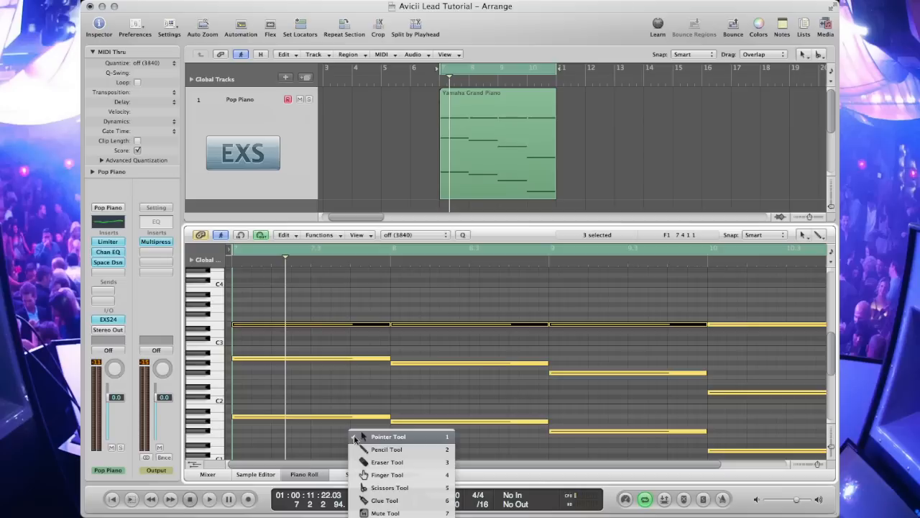
key("Escape")
left_click_drag(355, 442, 267, 328)
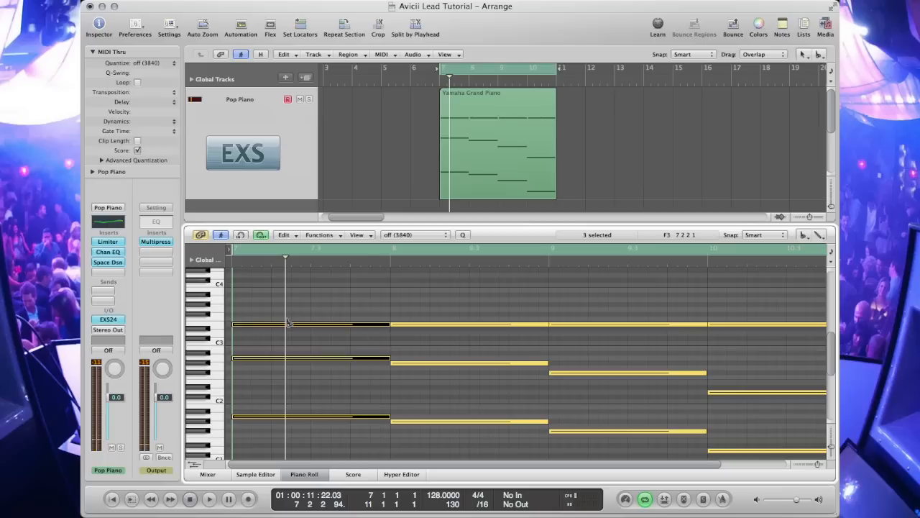
scroll(345, 302, "down", 3)
left_click_drag(555, 68, 471, 68)
key("space")
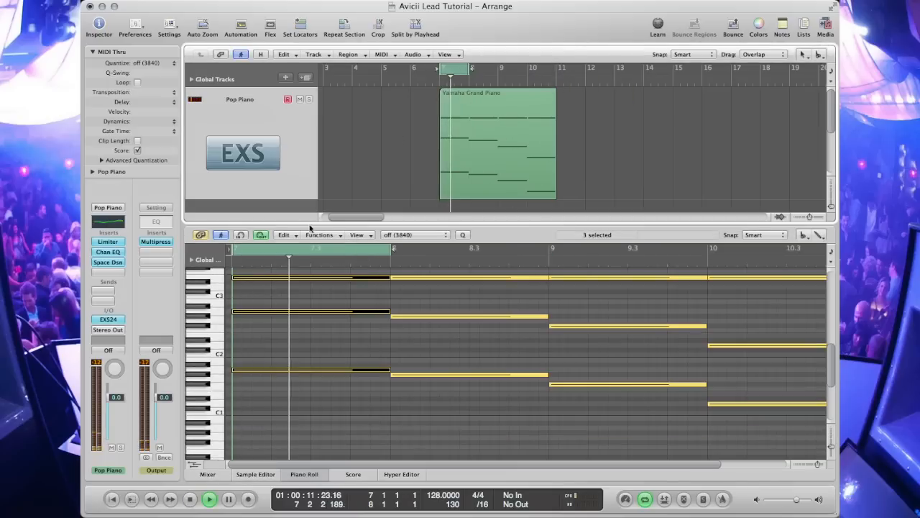
Step: Delete alternating slices of the chopped bar 7 chord to leave short stabs
scroll(316, 287, "up", 3)
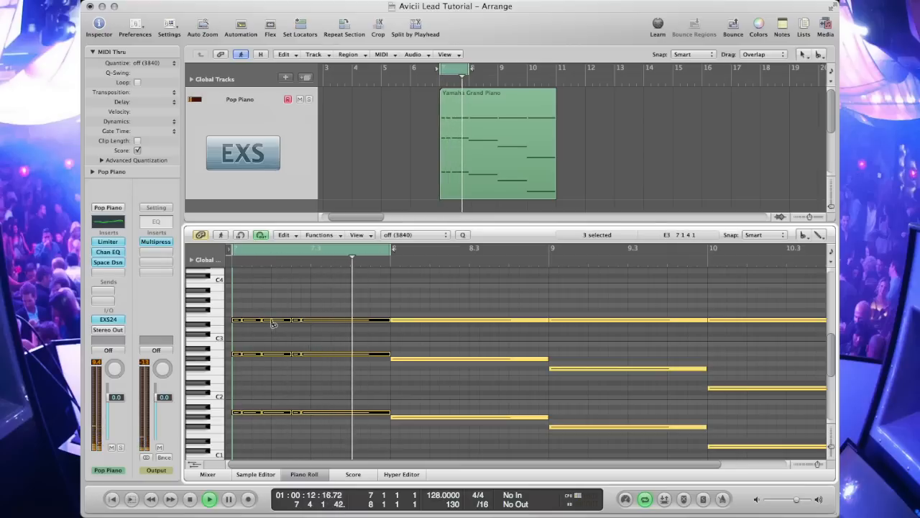
key("Escape")
left_click(293, 323)
left_click_drag(251, 307, 253, 424)
key("Delete")
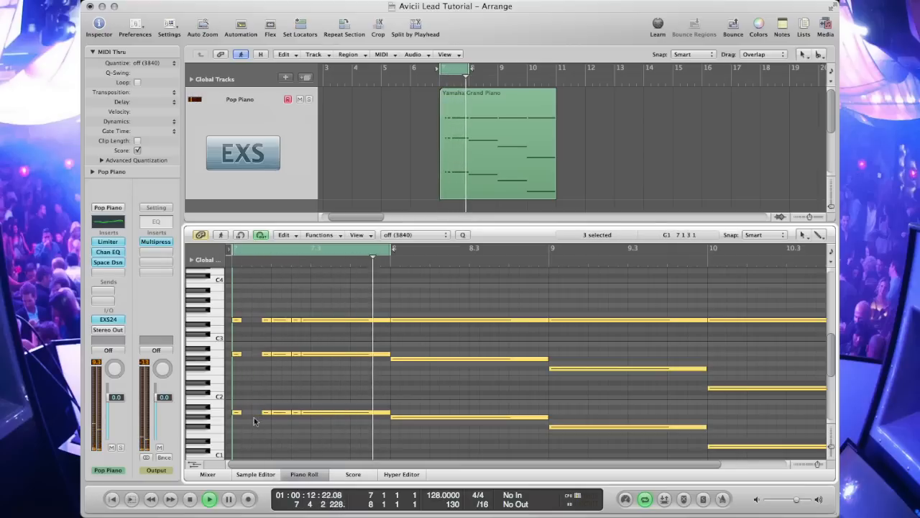
left_click_drag(284, 304, 278, 424)
key("Delete")
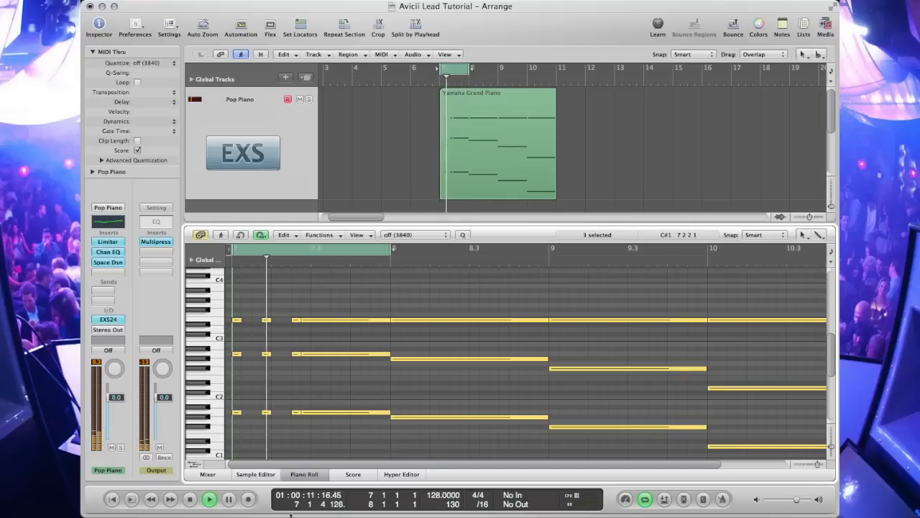
Step: Trim the start of each sustained bar 7 chord note to leave a gap after the third stab
left_click_drag(302, 319, 311, 320)
left_click_drag(301, 354, 312, 354)
left_click_drag(301, 412, 316, 424)
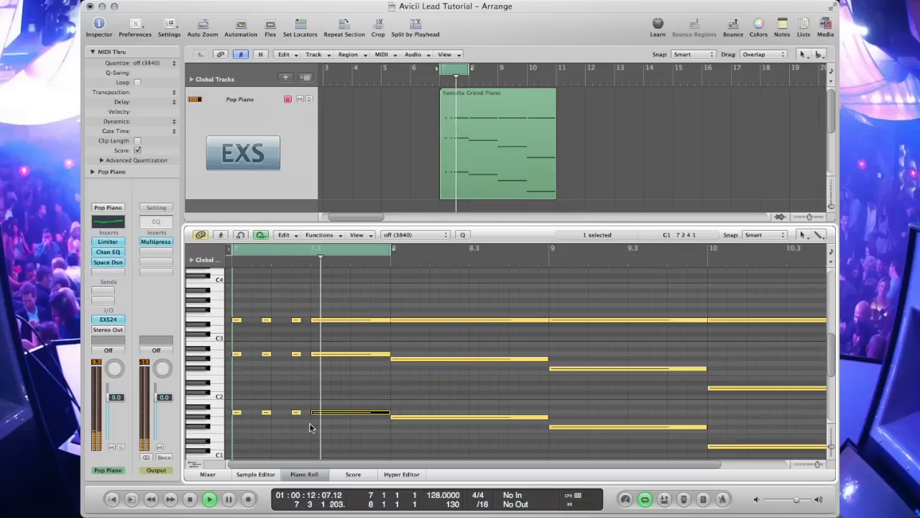
Step: Slice the sustained tail of the bar 7 chord and delete the alternating slices to add more stabs
left_click(329, 319)
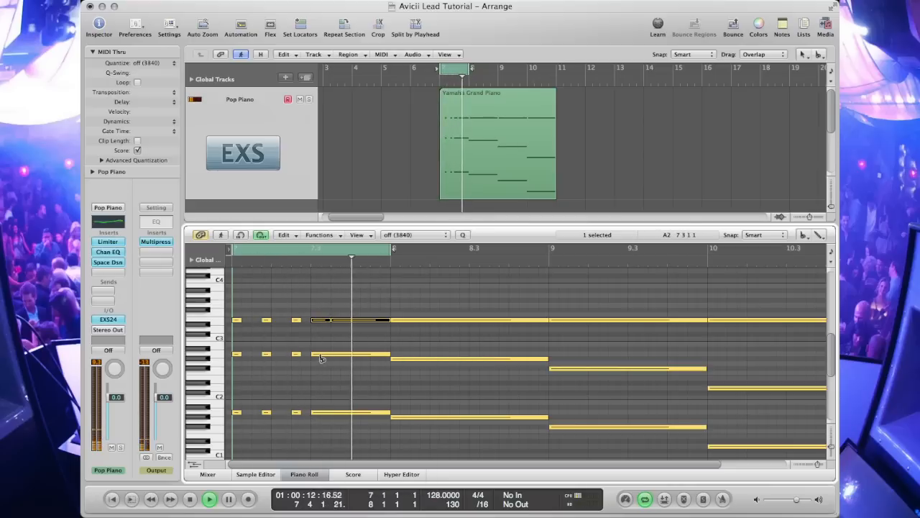
left_click(321, 321)
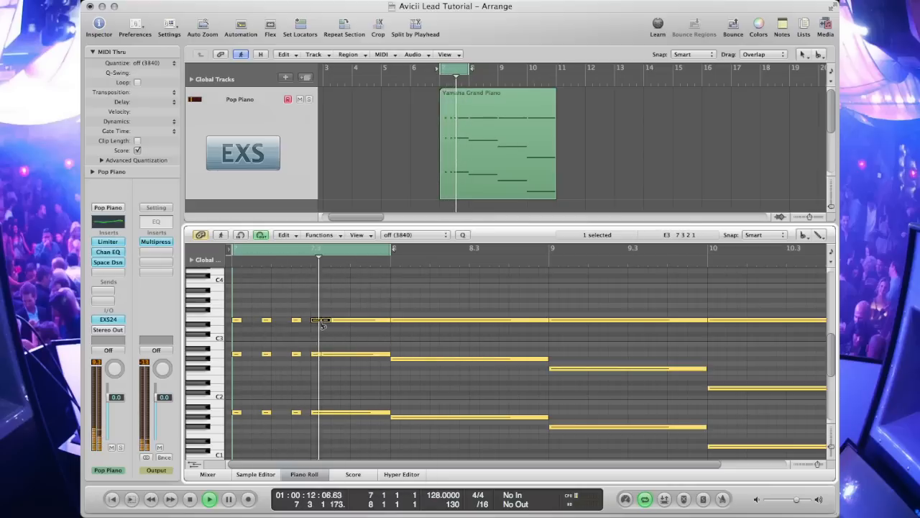
left_click(320, 414)
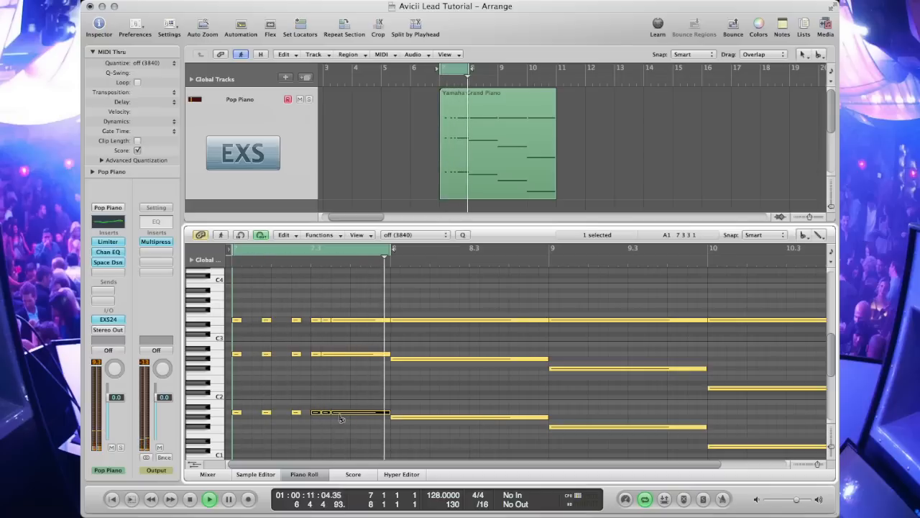
left_click(341, 354)
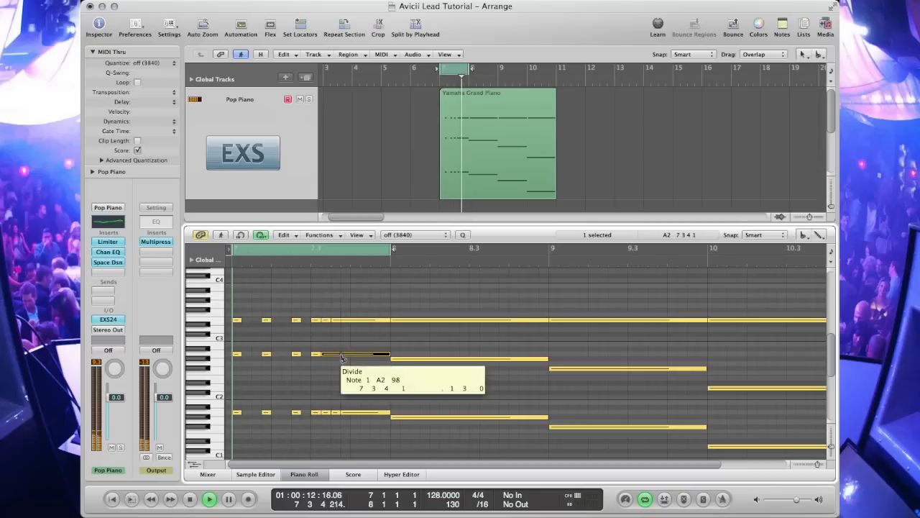
left_click(343, 321)
left_click(334, 355)
key("Escape")
key("Escape")
left_click_drag(329, 318, 326, 433)
key("Delete")
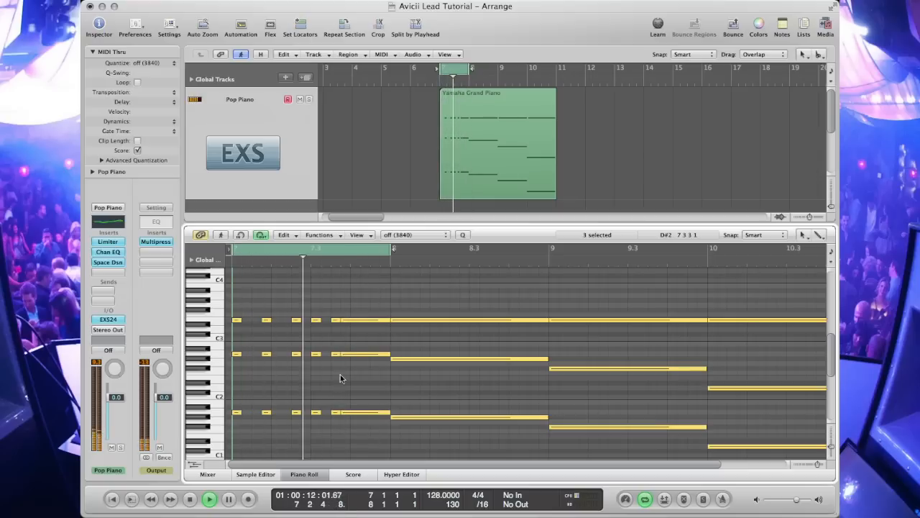
Step: Play the bar, then cut the next section of the bar 7 chord into further slices and remove the gaps
key("space")
key("Escape")
left_click(349, 323)
left_click(355, 321)
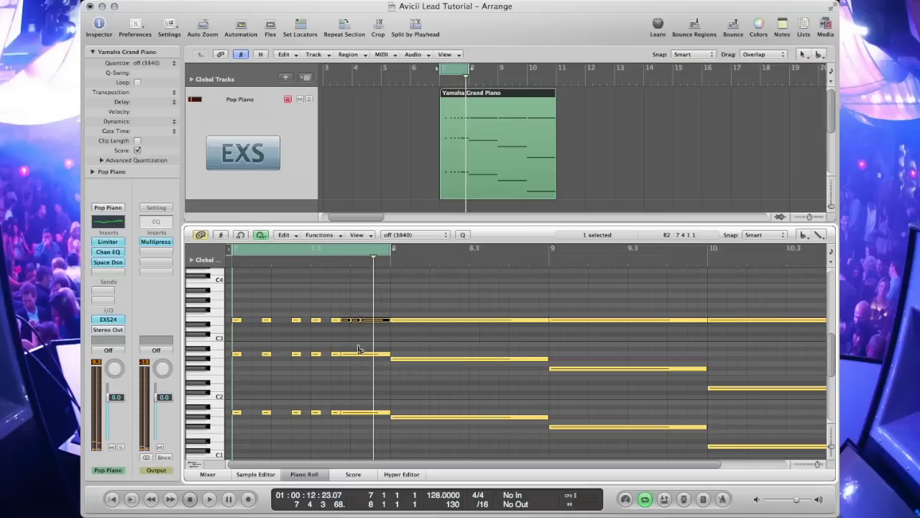
left_click(348, 413)
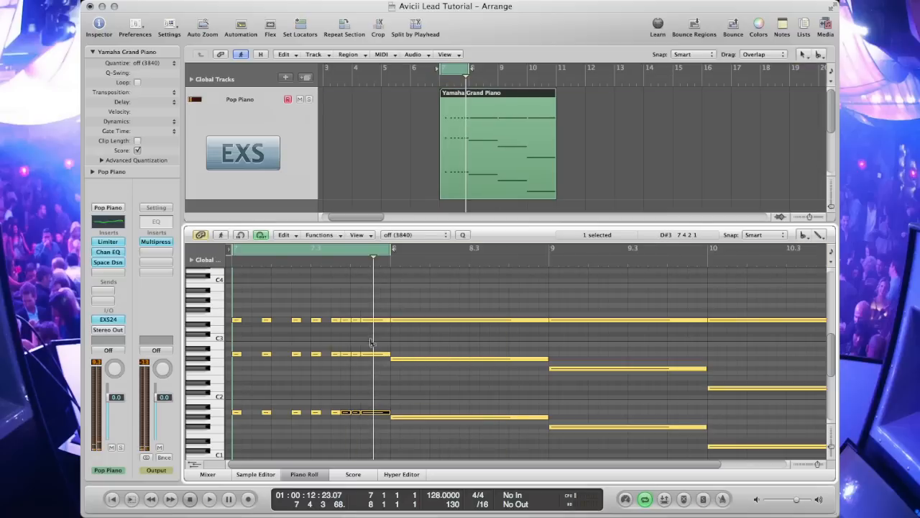
key("Escape")
left_click(388, 415)
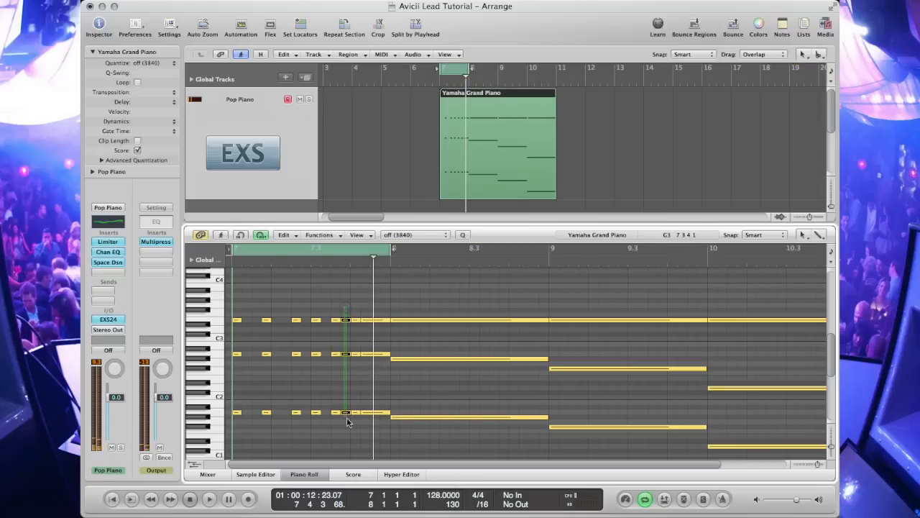
key("space")
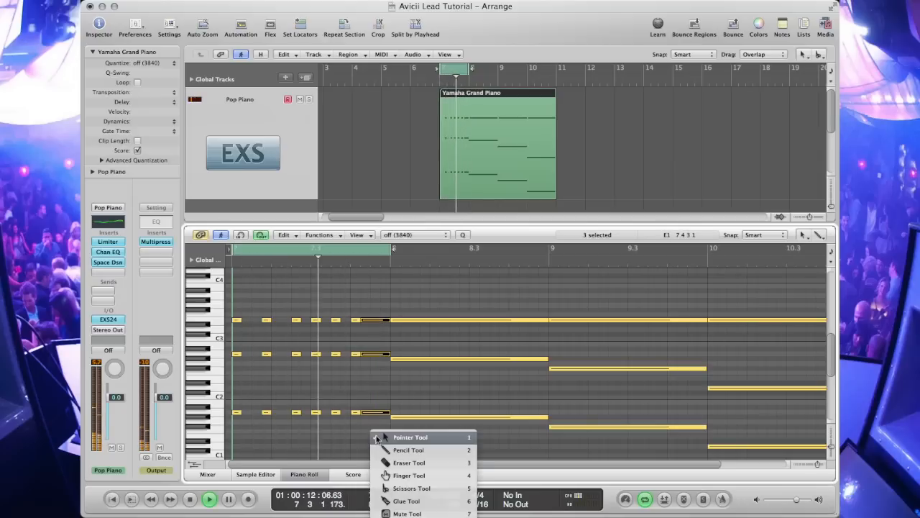
Step: Split the last sustained part of the bar 7 chord and delete slices to finish evenly spaced stabs, then play
left_click(370, 321)
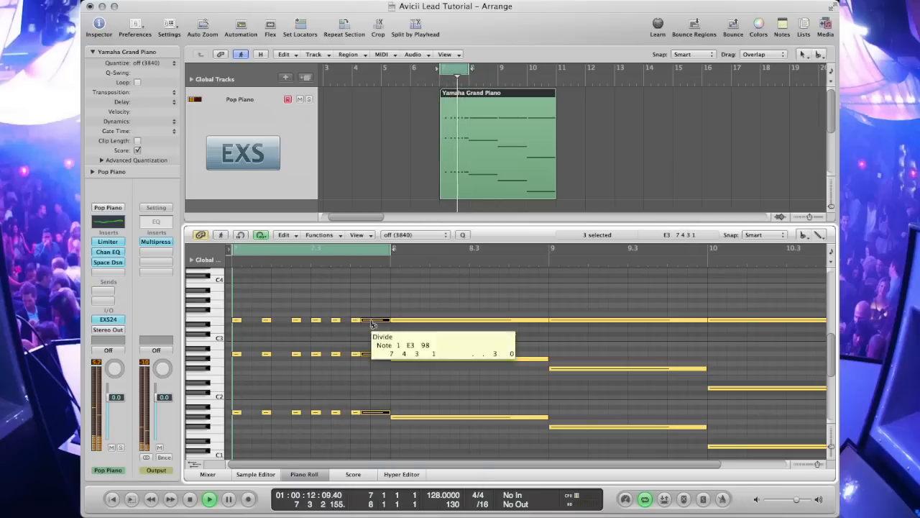
left_click(381, 321)
key("Escape")
key("Escape")
left_click(367, 310)
left_click_drag(367, 334, 365, 414)
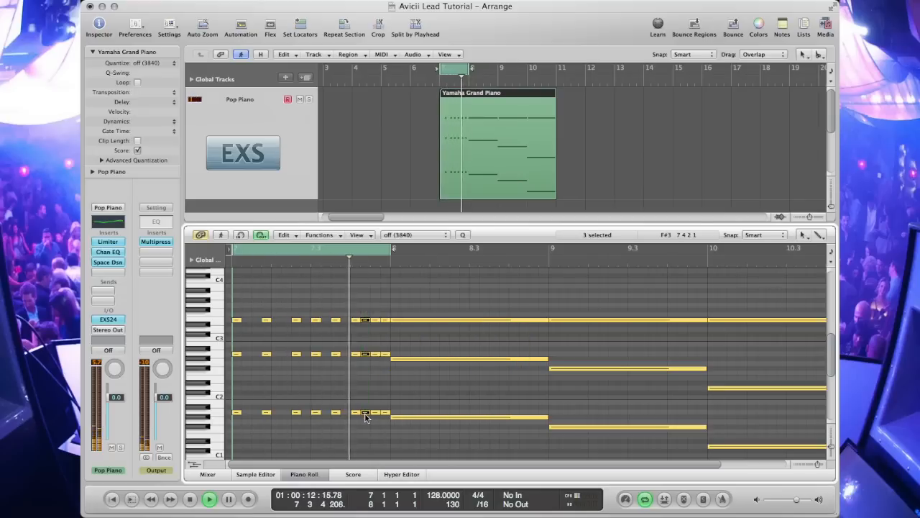
left_click_drag(387, 313, 391, 421)
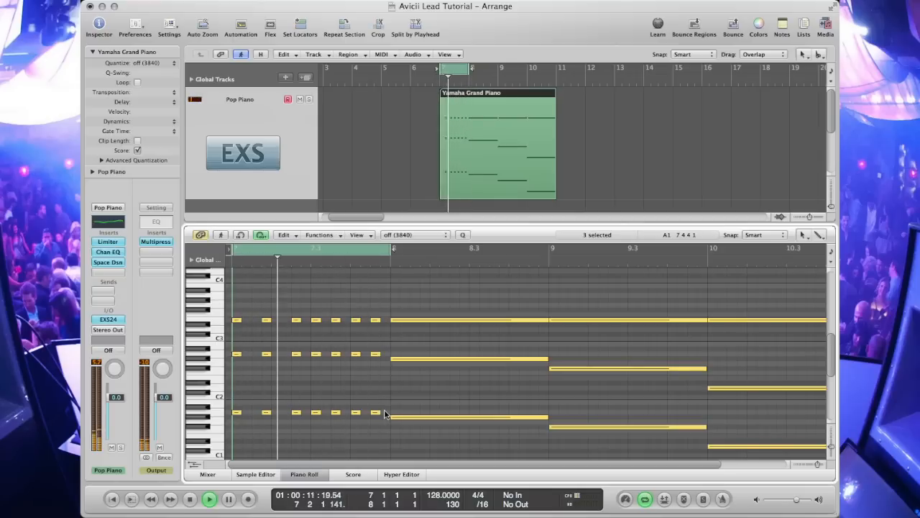
key("space")
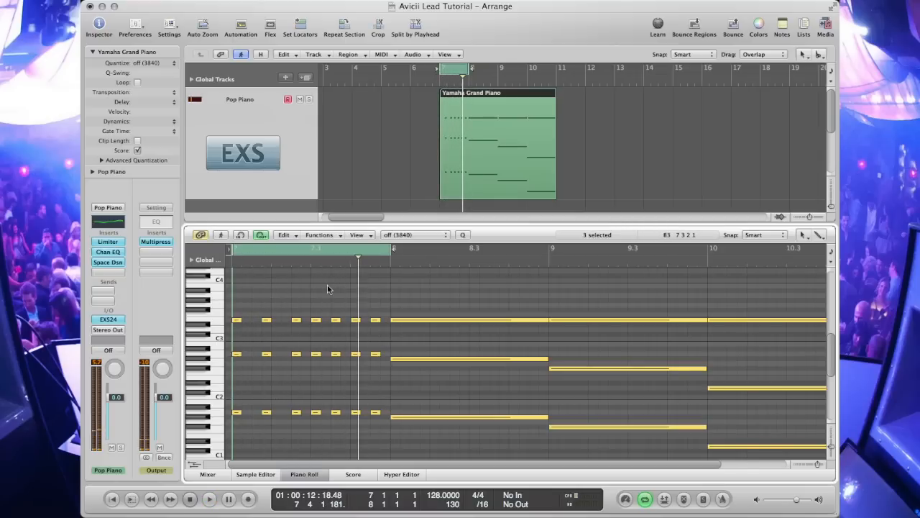
Step: Move the cycle range to bar 8 and play it
left_click_drag(350, 255, 500, 257)
key("space")
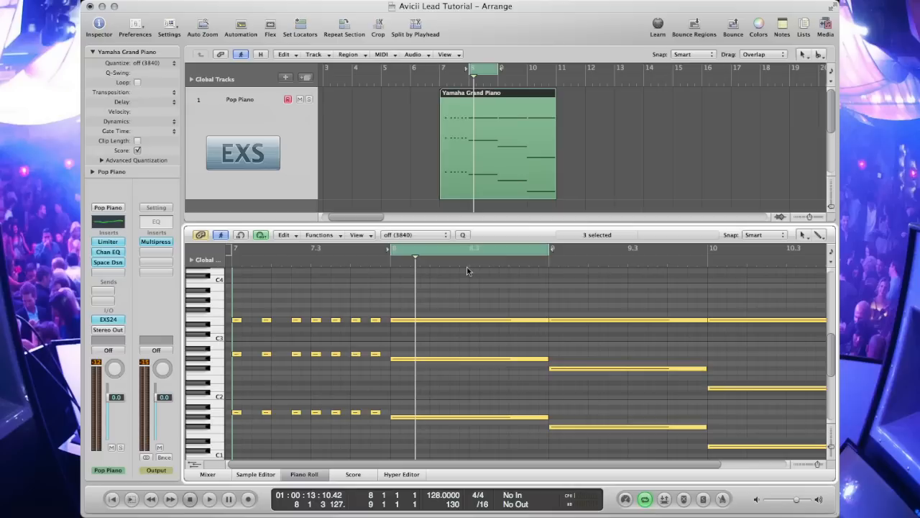
key("space")
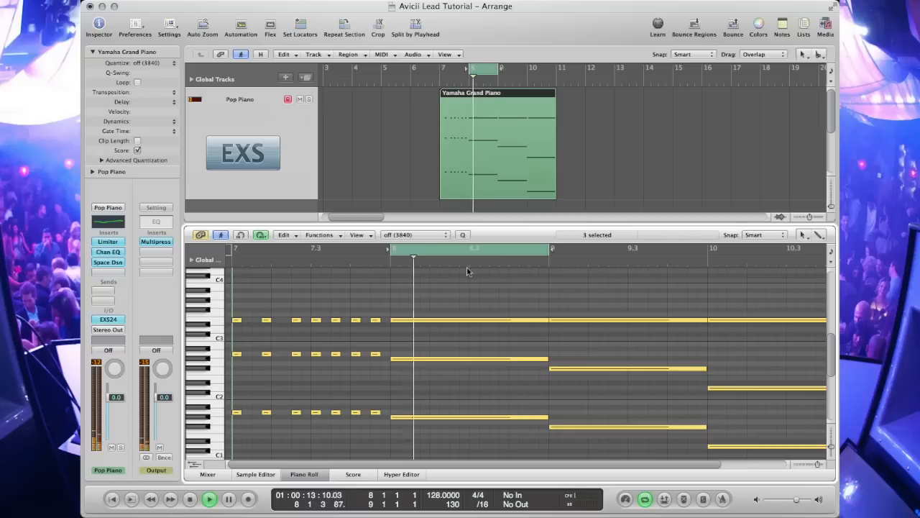
Step: Cut the bar 8 chord just after its first stab and delete the following slice with the Scissors tool
key("Escape")
left_click(476, 429)
left_click_drag(494, 445, 396, 297)
left_click(400, 320)
key("Escape")
key("Escape")
left_click_drag(415, 310, 408, 452)
key("Delete")
key("Escape")
key("5")
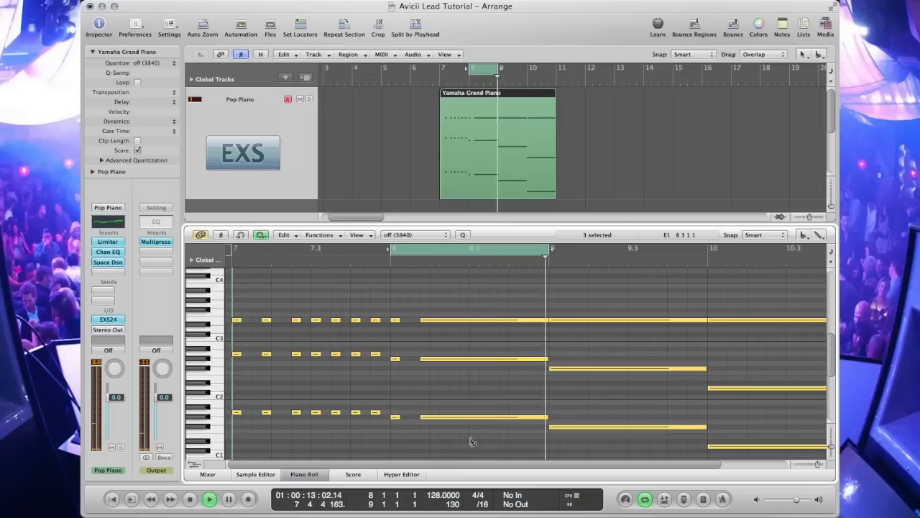
Step: Chop the first half of the remaining bar 8 chord into slices and delete alternating ones to form stabs
left_click_drag(494, 446, 421, 307)
left_click(432, 322)
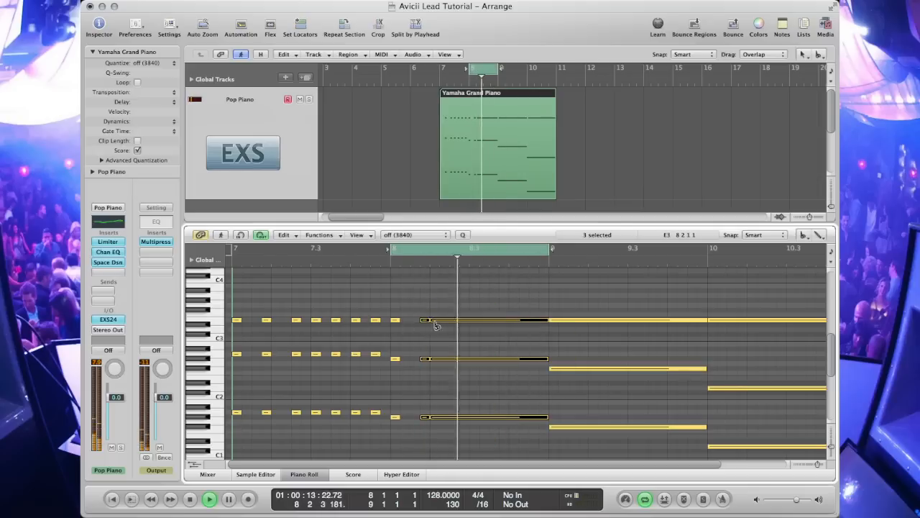
left_click(450, 323)
left_click(460, 323)
left_click(441, 312)
left_click_drag(442, 312, 444, 431)
key("Delete")
left_click_drag(471, 313, 497, 428)
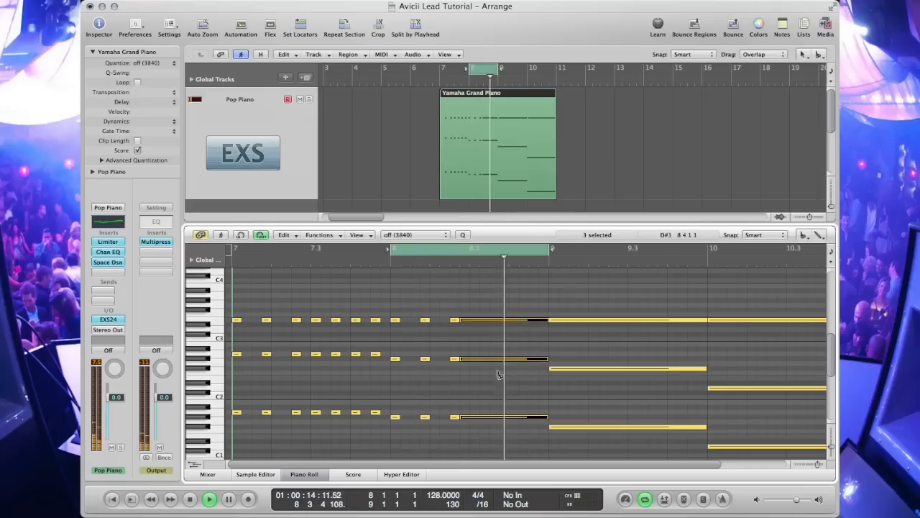
left_click(481, 323)
left_click_drag(465, 312, 470, 431)
key("Delete")
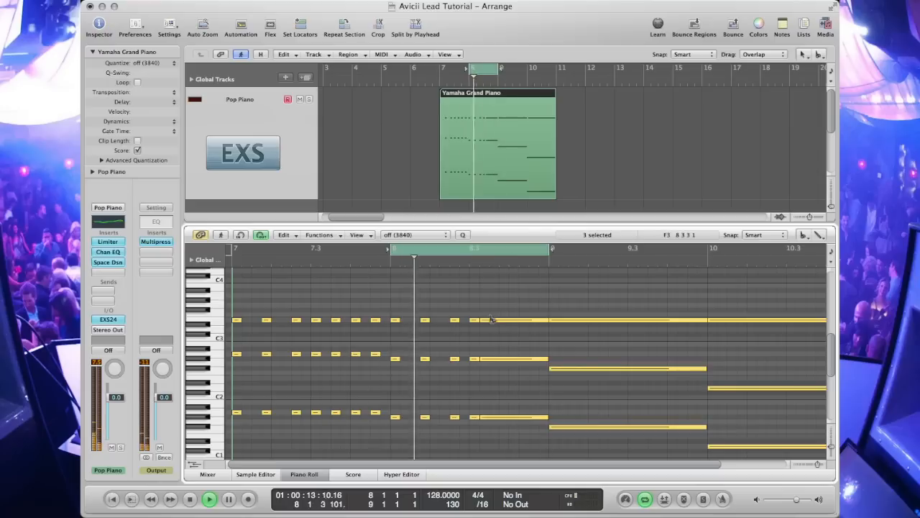
Step: Chop the rest of the bar 8 chord into slices and delete alternating ones to complete its stabs
left_click_drag(488, 312, 496, 428)
left_click(512, 323)
left_click(522, 323)
left_click(540, 324)
key("Escape")
left_click(541, 321)
left_click_drag(546, 303, 523, 420)
key("Delete")
key("Delete")
left_click_drag(505, 309, 484, 424)
key("Delete")
key("Delete")
Step: Extend the cycle range over bars 7 and 8 and play it
left_click_drag(390, 250, 233, 259)
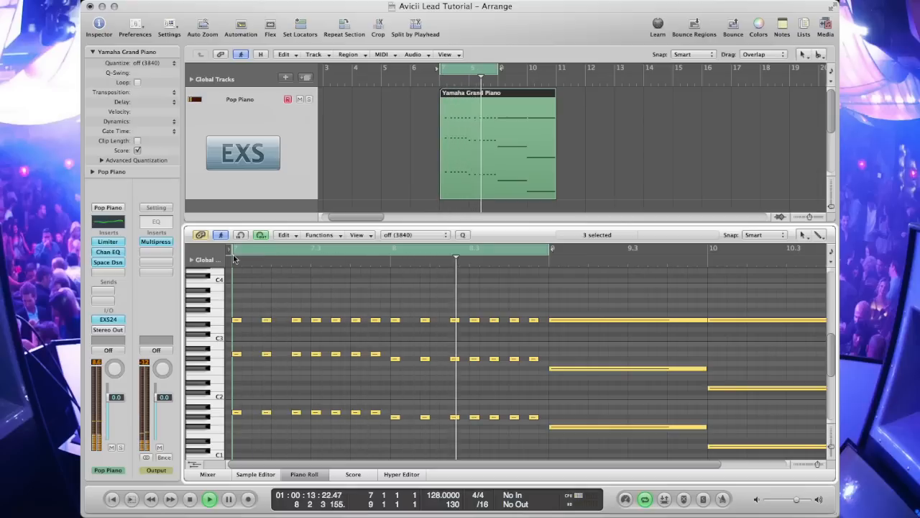
key("space")
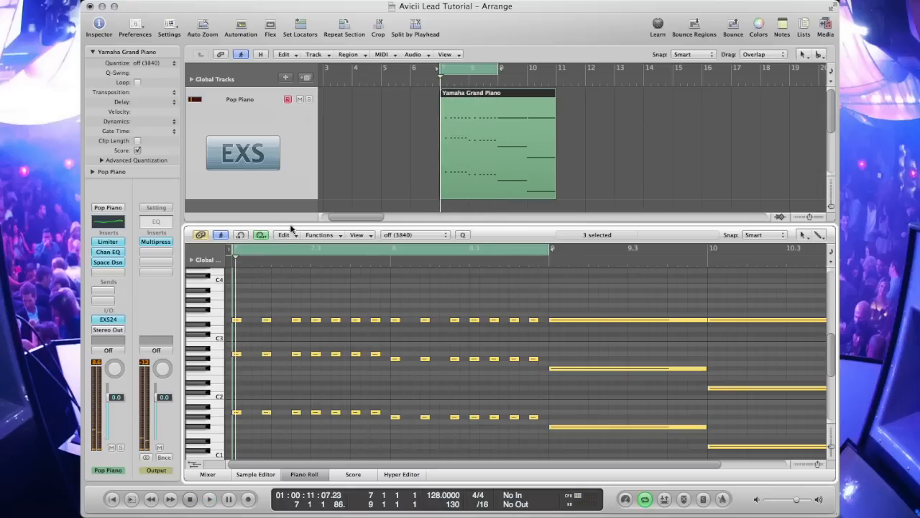
Step: Move the cycle range to bar 9, switch to the Scissors tool, select the bar 9 chord and play it
mouse_move(498, 69)
left_mouse_down()
mouse_move(470, 68)
mouse_move(519, 69)
mouse_move(511, 69)
left_mouse_up()
key("Escape")
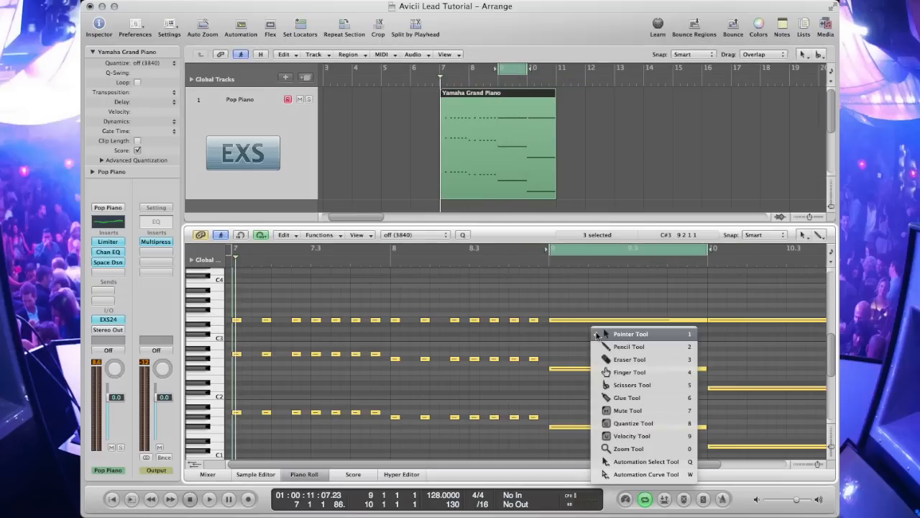
left_click(615, 384)
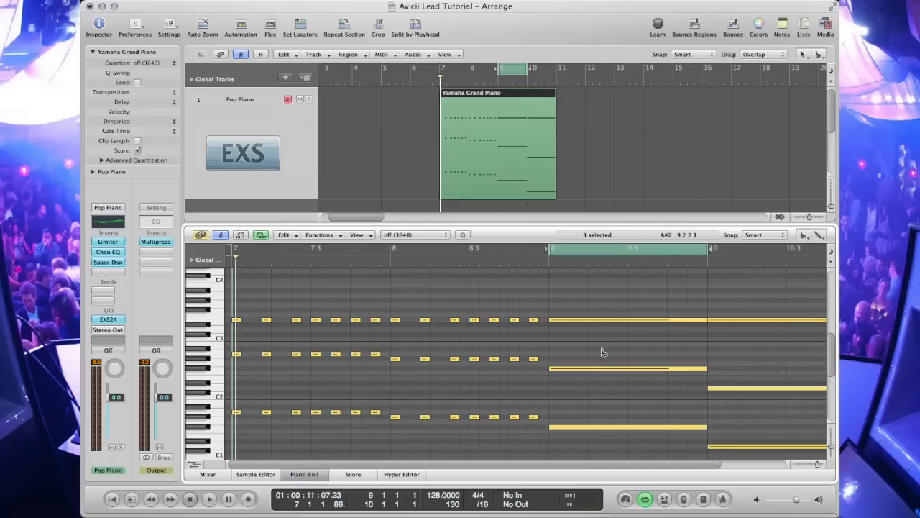
left_click_drag(609, 307, 652, 399)
scroll(654, 401, "up", 5)
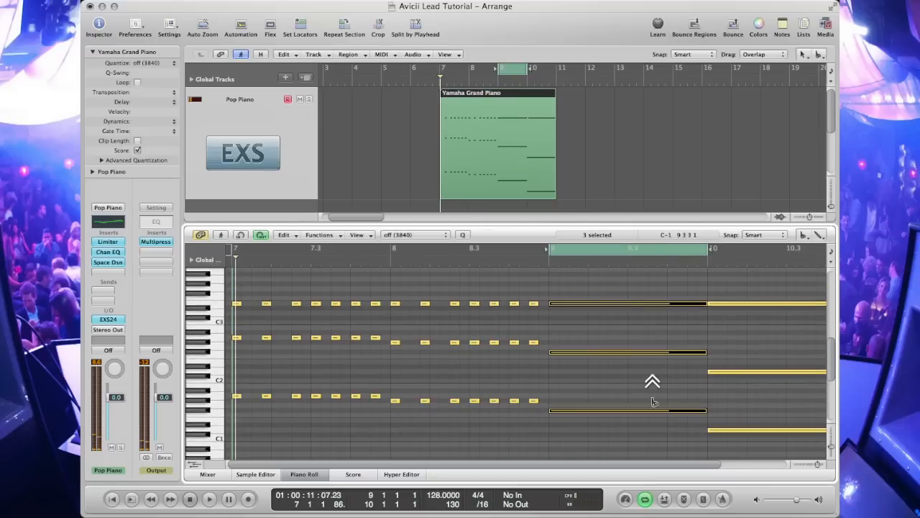
key("space")
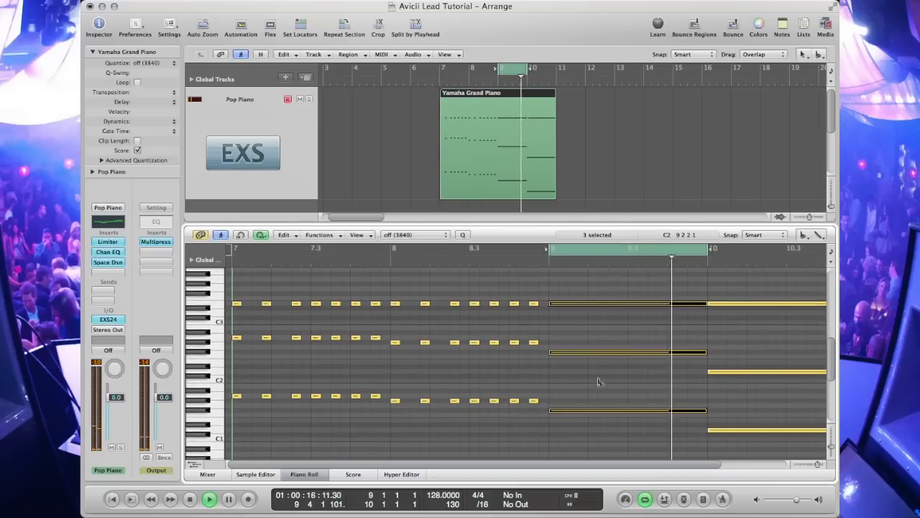
Step: Cut the bar 9 chord into slices and delete alternating ones to create the first stabs
left_click(562, 305)
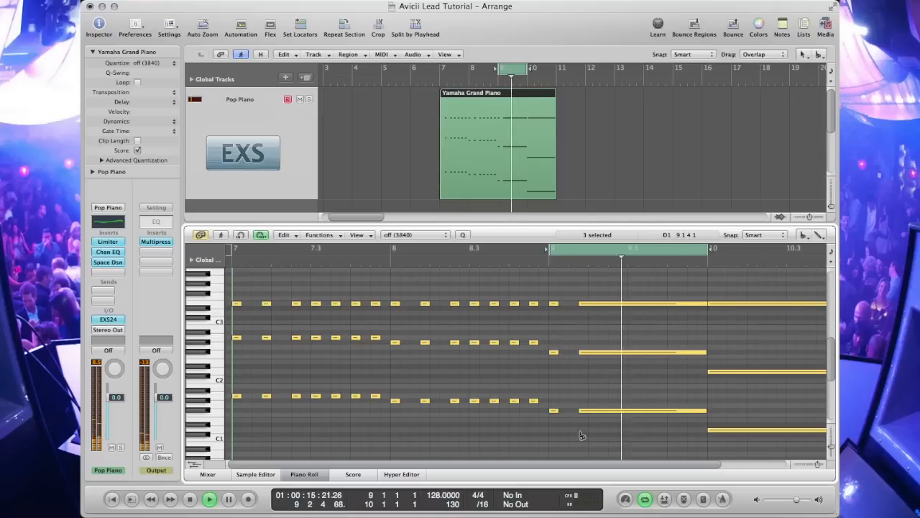
left_click_drag(592, 290, 637, 416)
left_click(609, 305)
left_click(619, 304)
left_click(629, 305)
key("Escape")
key("Escape")
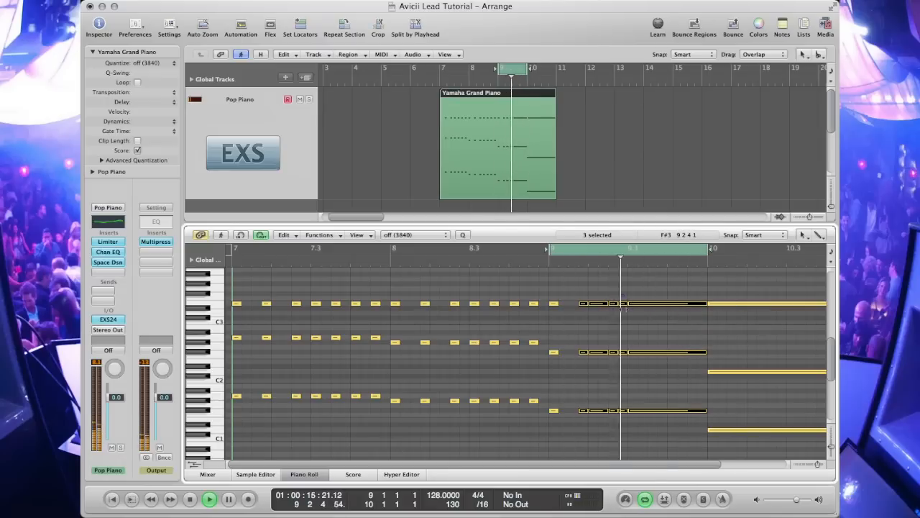
left_click_drag(625, 425, 596, 434)
key("Delete")
key("Delete")
key("Escape")
Step: Slice the next part of the bar 9 chord and delete the gap between stabs
left_click(613, 487)
left_click_drag(635, 292, 653, 423)
left_click(639, 305)
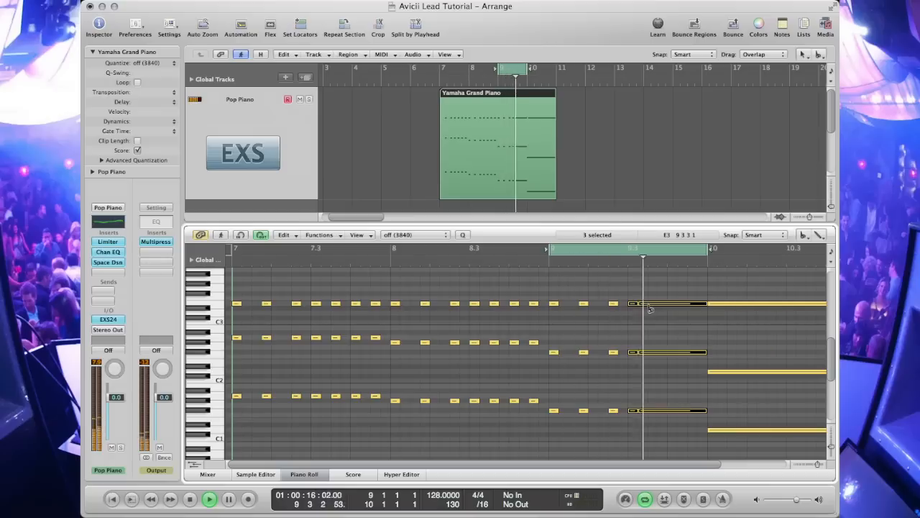
left_click(659, 305)
key("Escape")
key("Escape")
left_click_drag(645, 292, 643, 421)
key("Delete")
key("Escape")
Step: Cut and delete the remaining slices of the bar 9 chord to finish its stabs before bar 10
left_click(674, 353)
left_click_drag(665, 291, 677, 420)
scroll(673, 328, "down", 1)
left_click(669, 299)
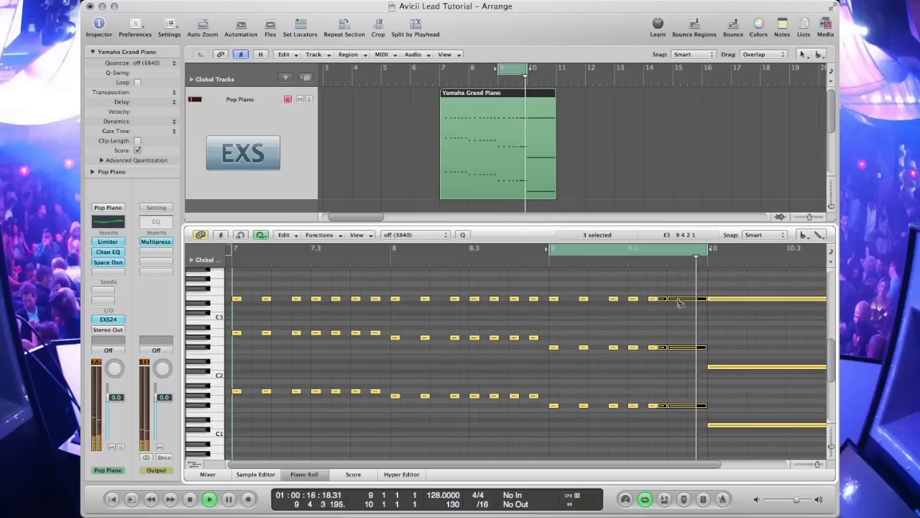
left_click(699, 301)
key("Escape")
key("Escape")
left_click_drag(702, 290, 699, 440)
key("Delete")
left_click_drag(661, 289, 680, 292)
key("Delete")
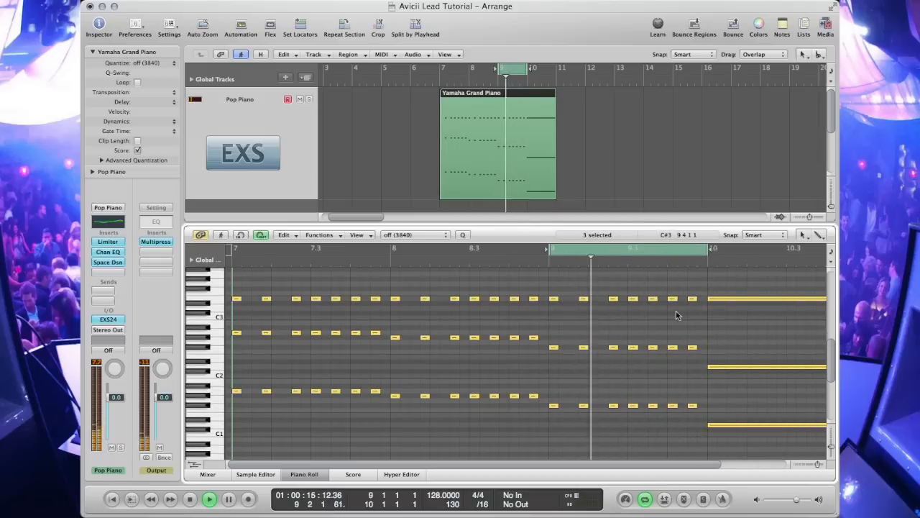
Step: Extend the cycle range over bars 7 to 9 and play it
left_click_drag(551, 249, 230, 250)
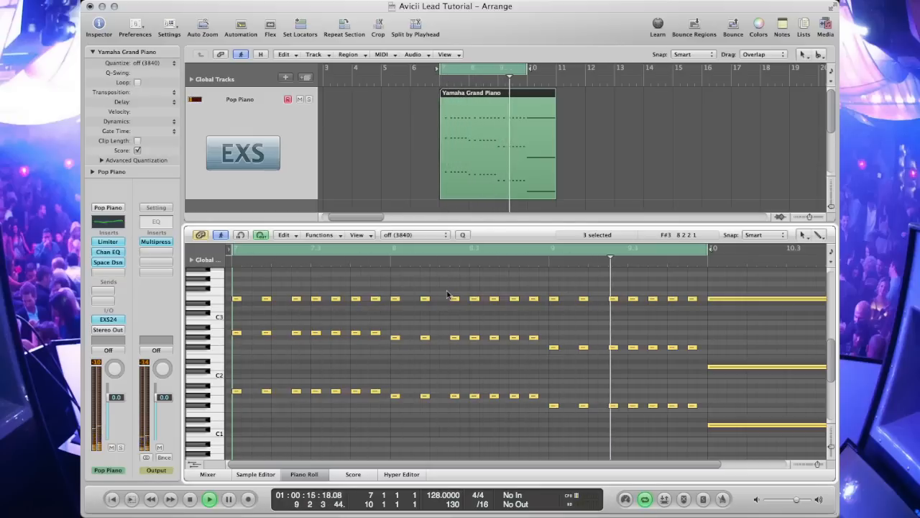
key("space")
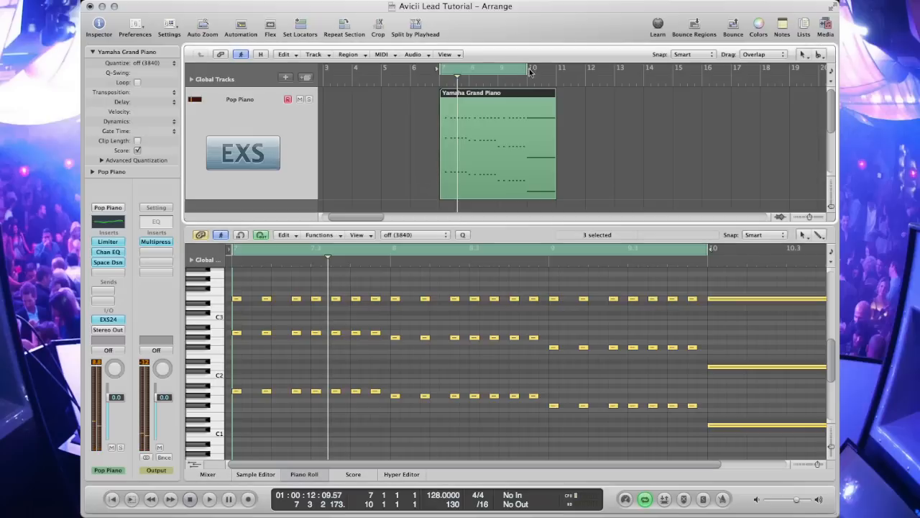
Step: Move the cycle range to bar 10, cut the bar 10 chord into slices and delete one to form the first stabs
left_click_drag(445, 66, 555, 73)
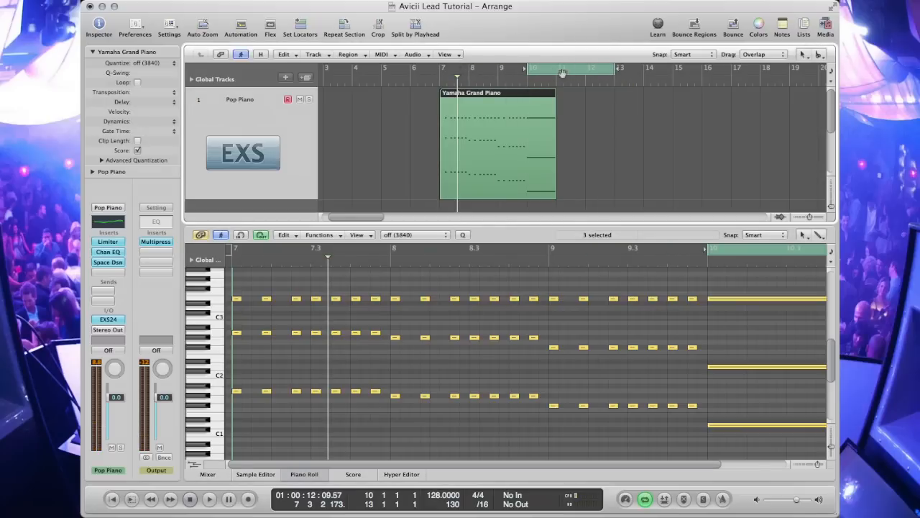
left_click_drag(615, 69, 558, 75)
scroll(722, 396, "right", 3)
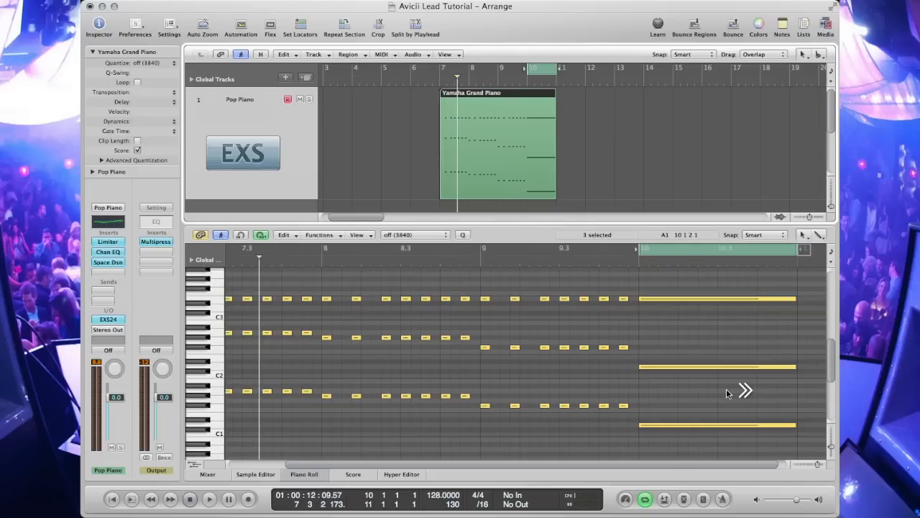
key("Escape")
left_click(728, 429)
left_click(655, 303)
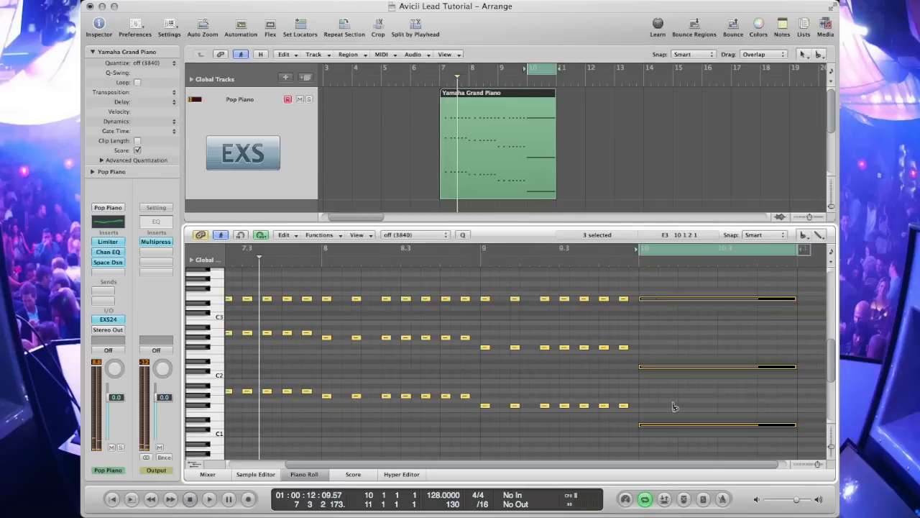
key("space")
left_click(648, 299)
left_click(669, 299)
left_click(678, 299)
key("Escape")
left_click(685, 300)
key("Delete")
key("space")
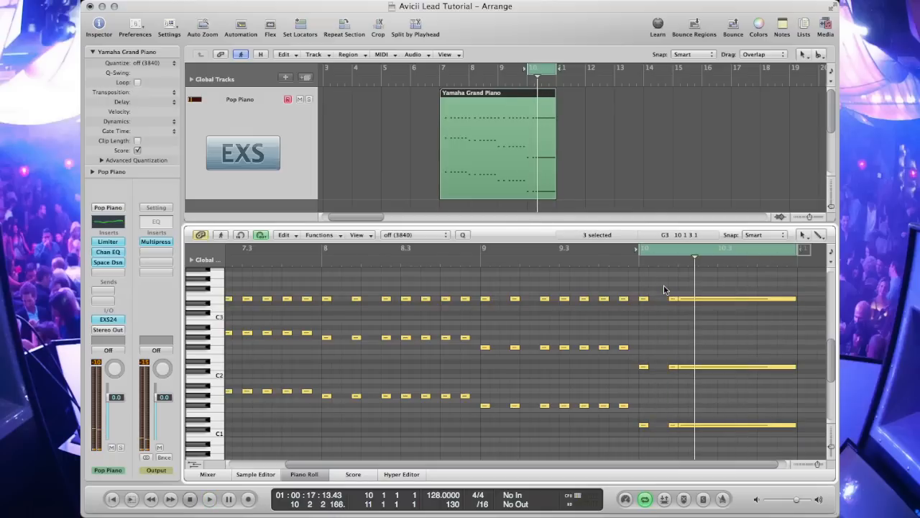
Step: Slice the middle of the bar 10 chord and delete alternating slices to add more stabs
key("space")
key("Escape")
left_click(715, 336)
left_click_drag(746, 453, 711, 443)
left_click(699, 299)
left_click(708, 299)
left_click(717, 299)
key("Escape")
key("Escape")
key("Delete")
key("super+z")
left_click_drag(710, 282, 710, 449)
key("Delete")
left_click_drag(684, 286, 686, 430)
key("Delete")
key("Escape")
left_click(770, 456)
left_click_drag(774, 449, 724, 296)
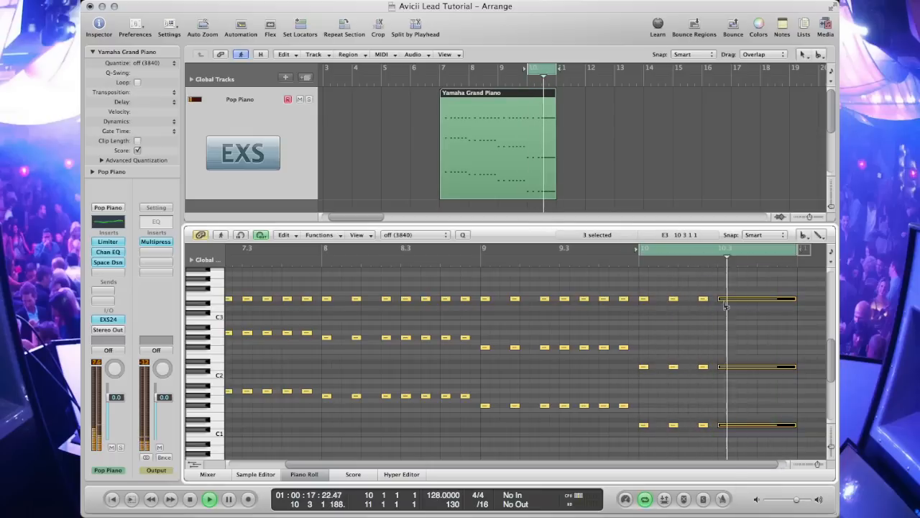
Step: Cut and delete the remaining slices of the bar 10 chord to finish its stabs
left_click(738, 300)
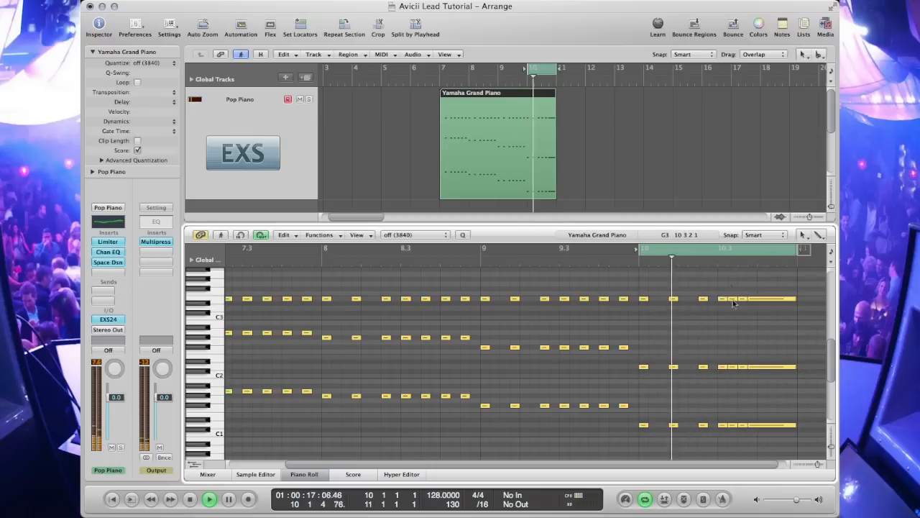
left_click(747, 298)
key("Escape")
left_click(777, 338)
left_click(757, 298, "alt")
key("Escape")
key("Escape")
left_click_drag(788, 289, 775, 437)
key("Delete")
key("Delete")
left_click_drag(753, 287, 754, 432)
key("Delete")
Step: Extend the cycle range over bars 7 to 10 and play the stabbed chords
left_click_drag(443, 70, 557, 72)
key("space")
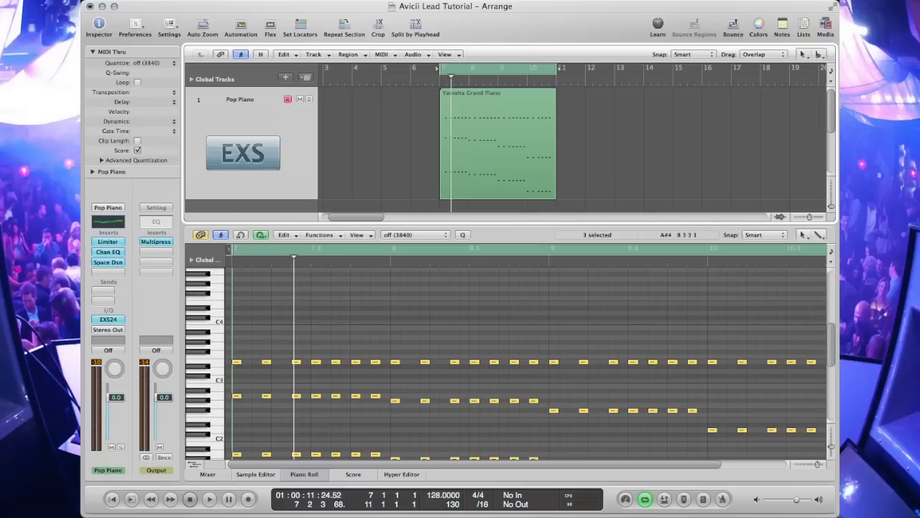
key("space")
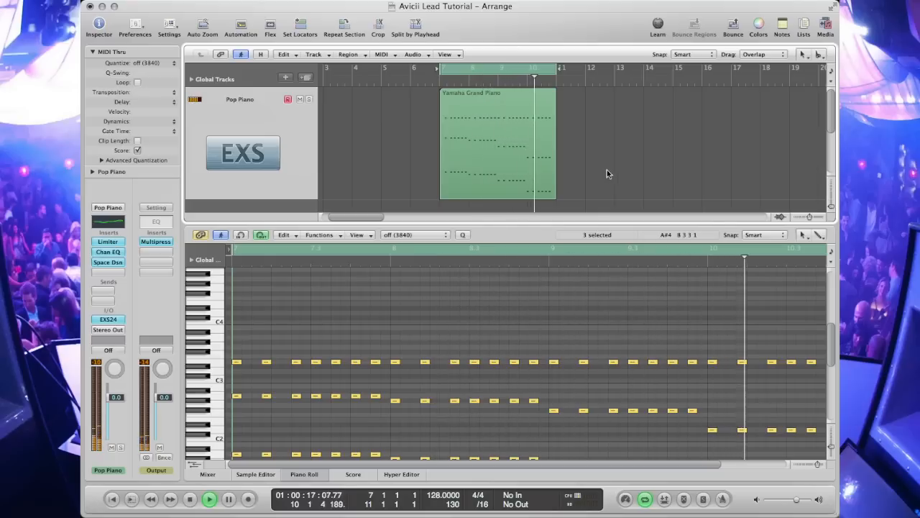
key("space")
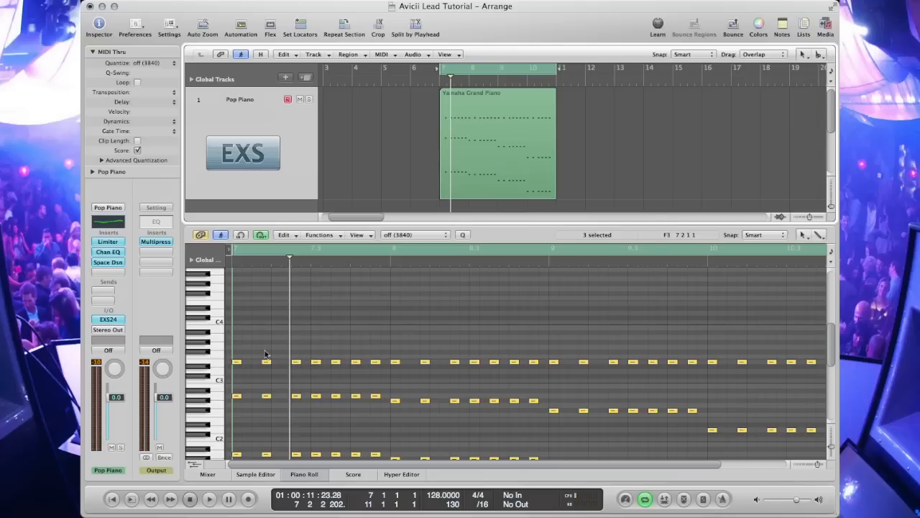
Step: Switch to the Pencil tool, cycle bar 7 and draw a short A3 note at its start
key("Escape")
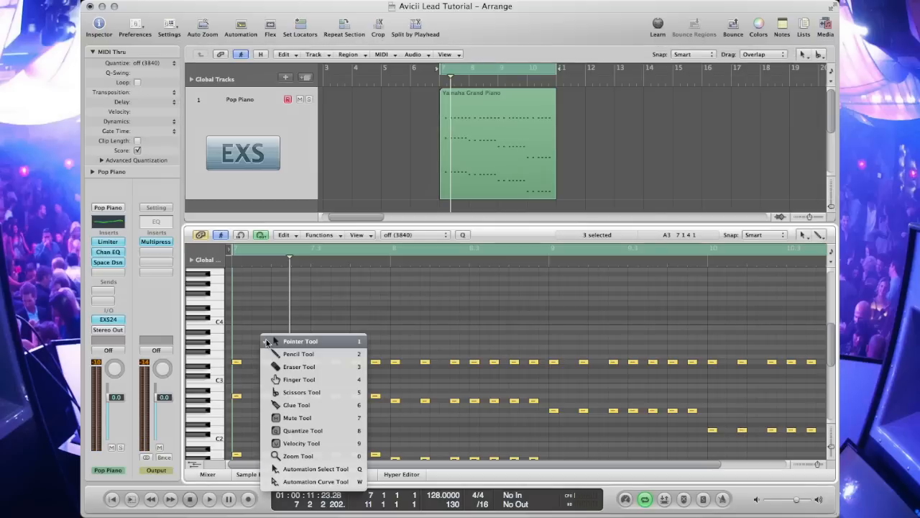
left_click(282, 351)
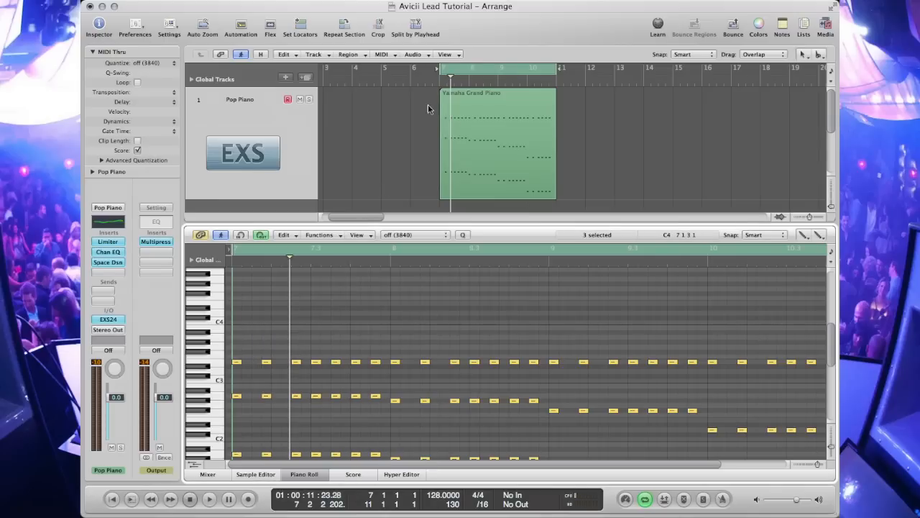
left_click_drag(558, 67, 468, 78)
key("space")
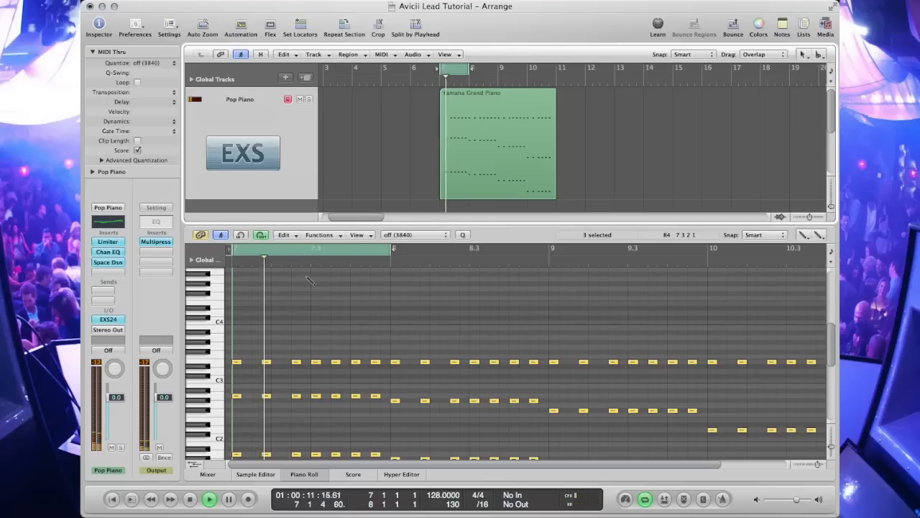
left_click(238, 338)
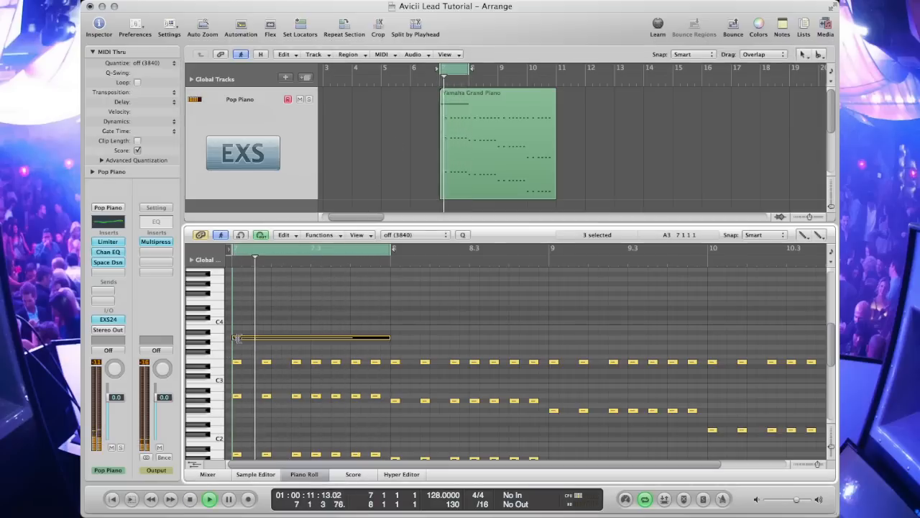
left_click_drag(387, 338, 238, 343)
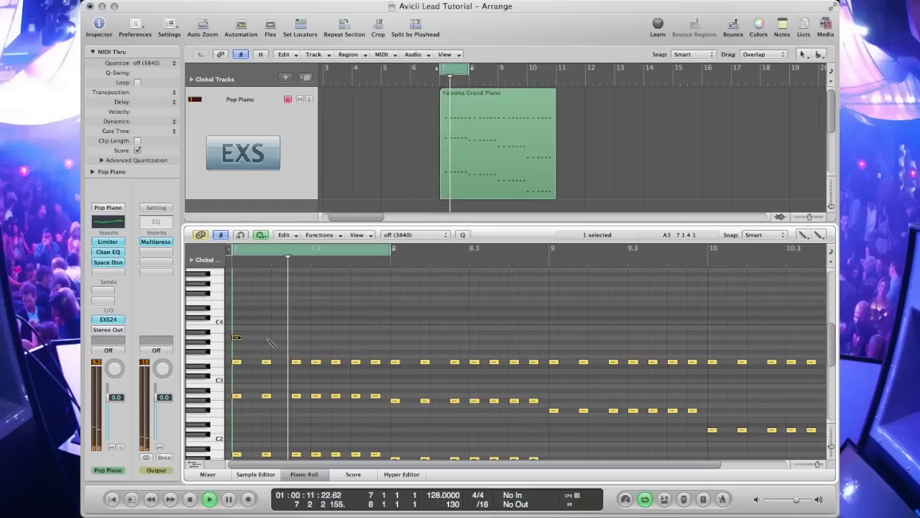
Step: Draw a second short note right after it and move both notes up an octave
left_click(267, 337)
right_click(274, 334)
left_click(293, 342)
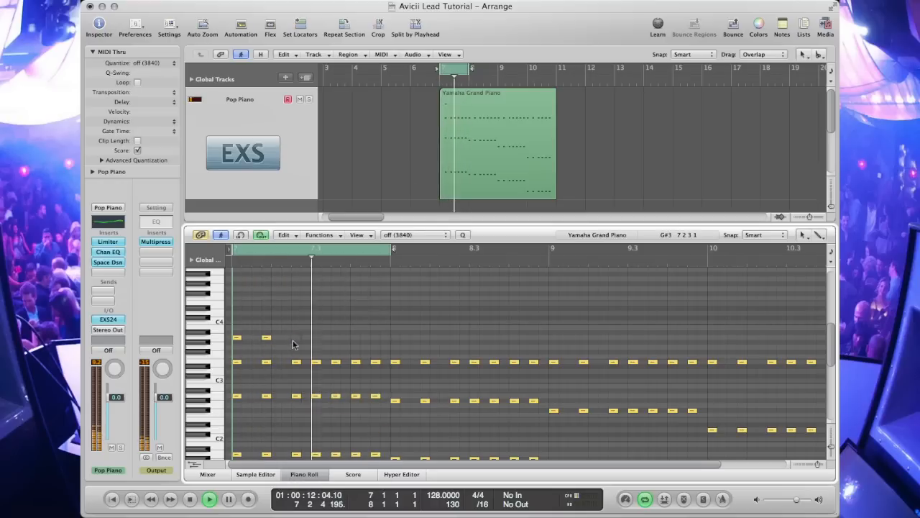
left_click(237, 338, "shift")
left_click_drag(236, 338, 238, 301)
scroll(235, 298, "up", 3)
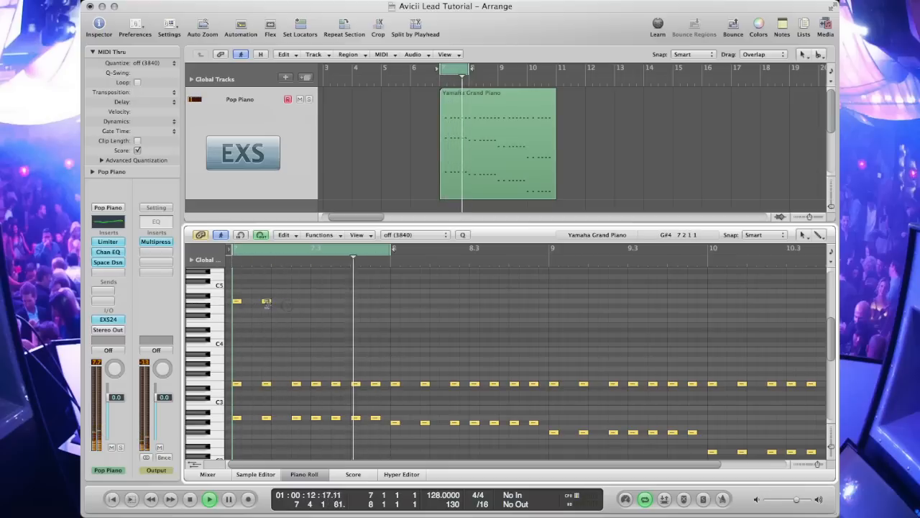
Step: Copy the note forward repeatedly, shifting each copy's pitch to build a descending melody across bar 7
left_click_drag(266, 300, 295, 289)
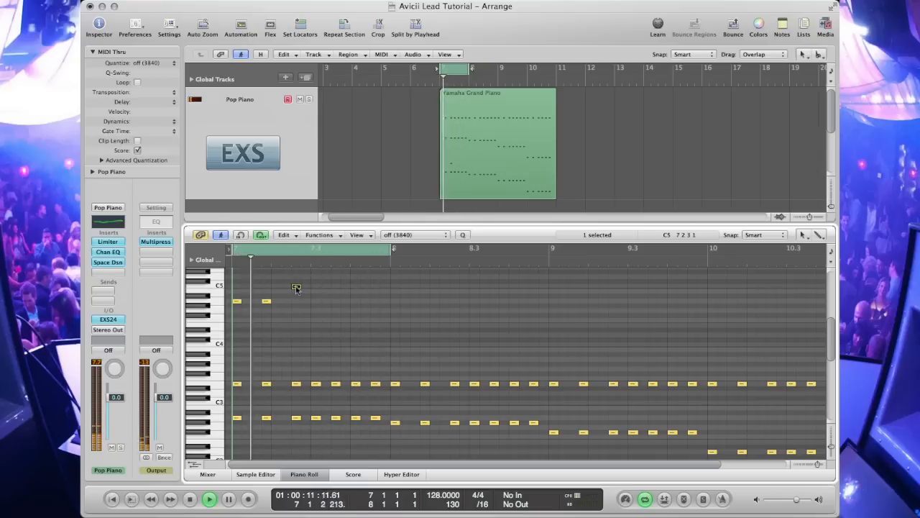
left_click_drag(297, 287, 298, 268)
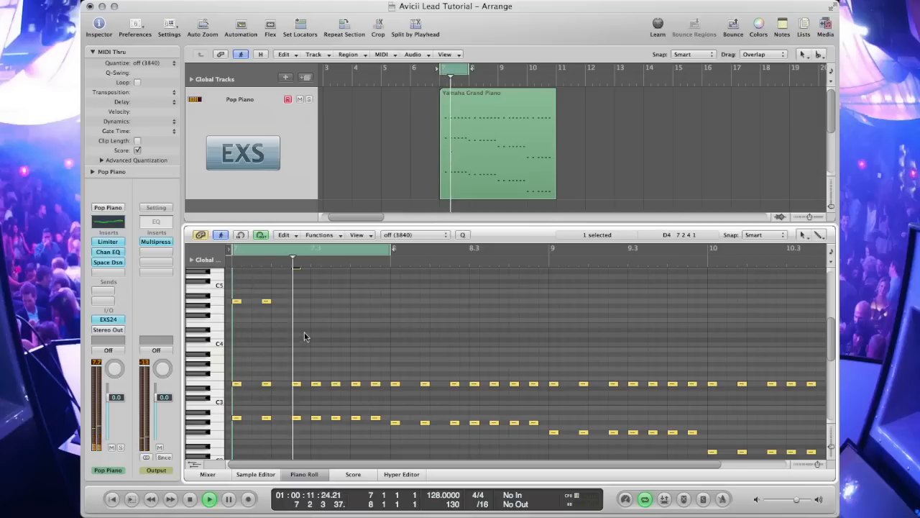
scroll(303, 333, "up", 2)
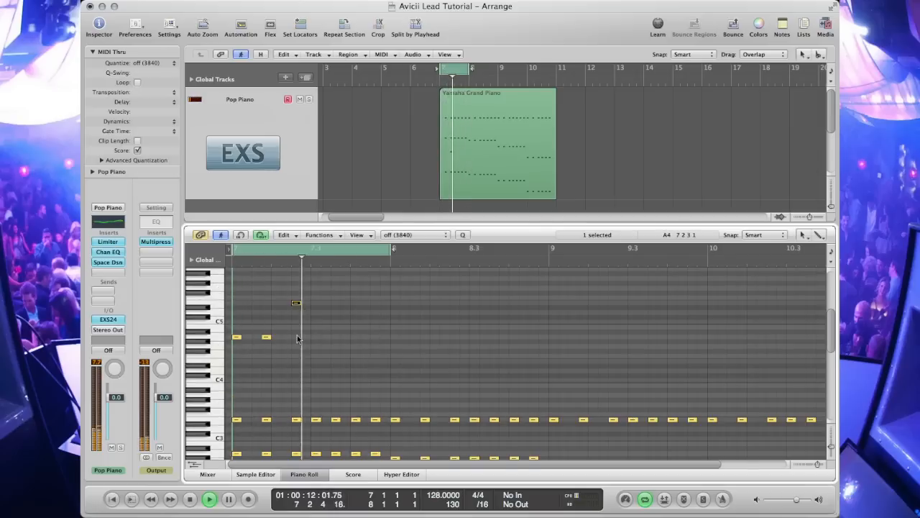
left_click_drag(296, 305, 316, 319)
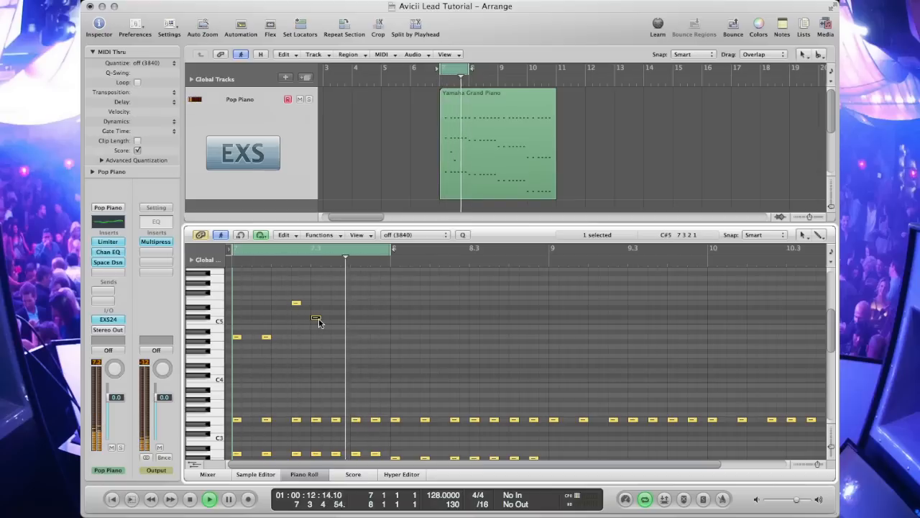
left_click_drag(316, 320, 338, 346)
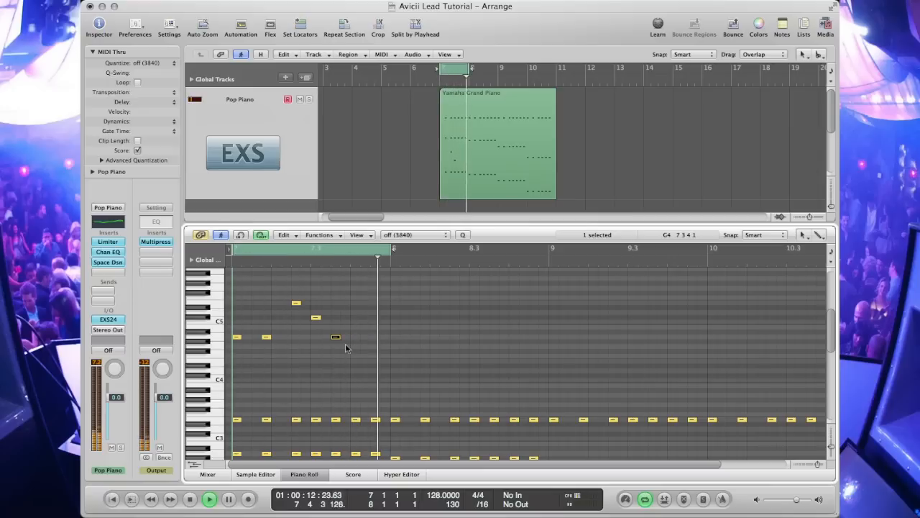
left_click_drag(335, 340, 356, 339)
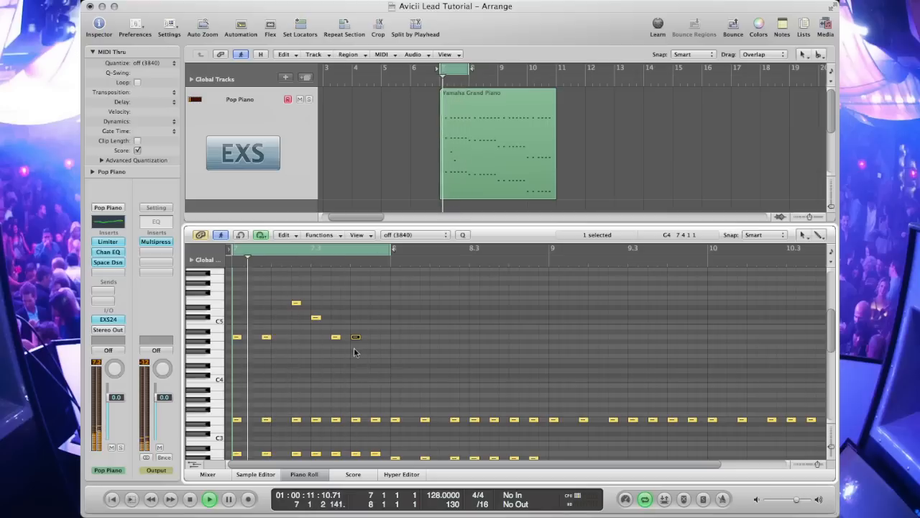
left_click_drag(355, 337, 356, 345)
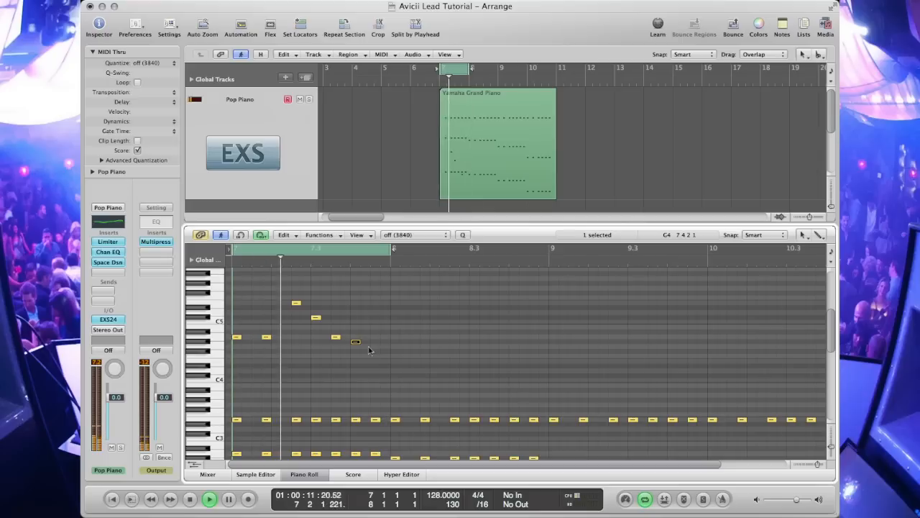
left_click_drag(356, 343, 375, 343)
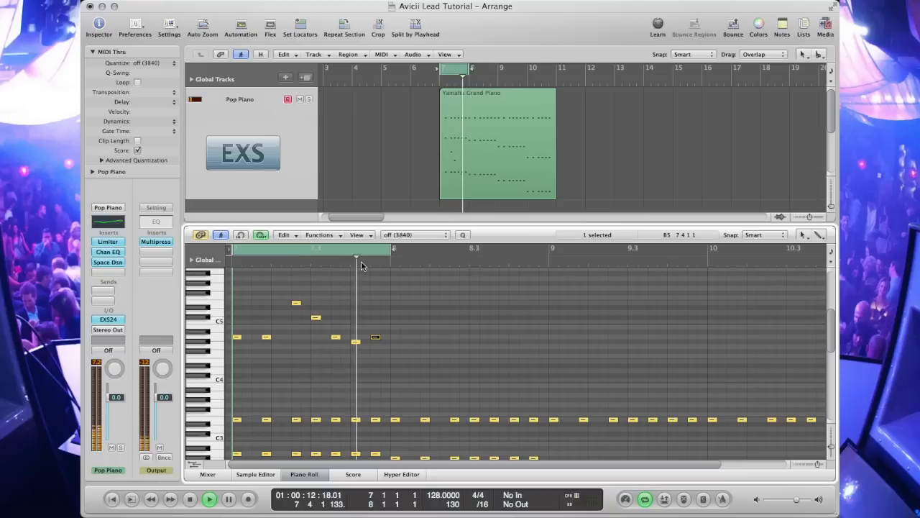
Step: Cycle bar 8 and copy notes into it to continue the melody, then play bars 7 to 8
key("space")
left_click_drag(354, 250, 513, 258)
left_click_drag(375, 337, 474, 317)
key("space")
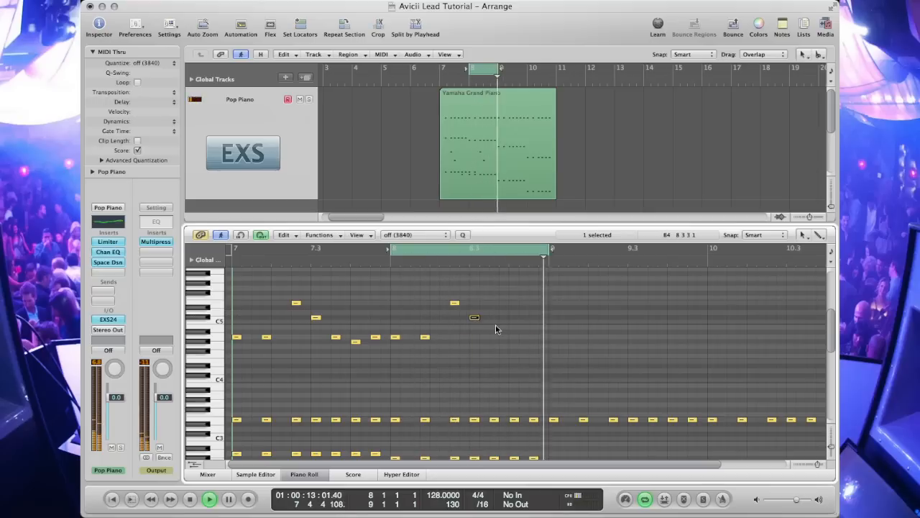
left_click_drag(477, 320, 508, 348)
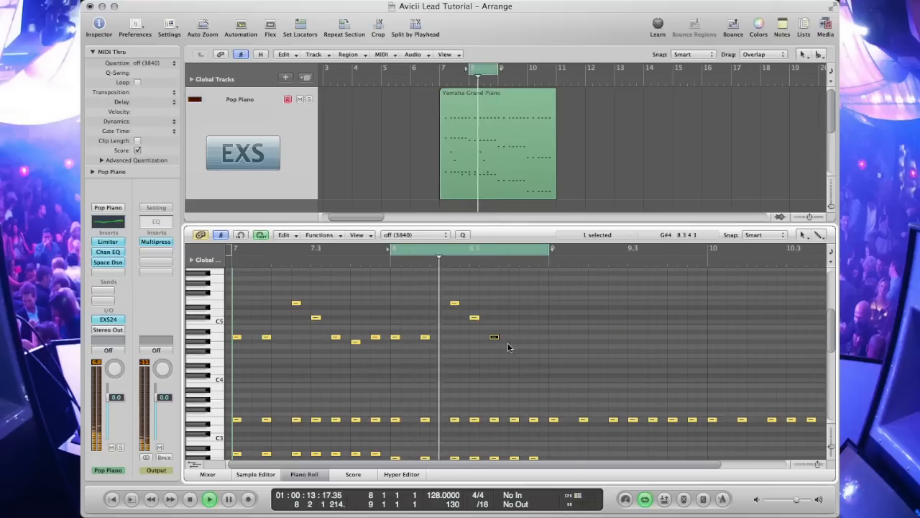
left_click_drag(494, 337, 532, 340)
key("space")
left_click_drag(442, 74, 496, 75)
key("space")
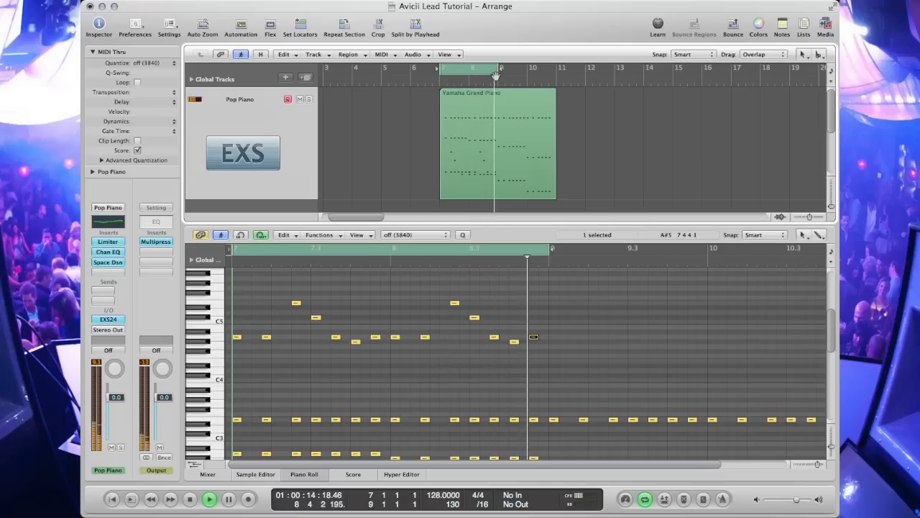
Step: Pencil in seven melody notes across bar 9 and cycle bars 7 to 9 for playback
key("space")
left_click_drag(477, 69, 527, 70)
key("space")
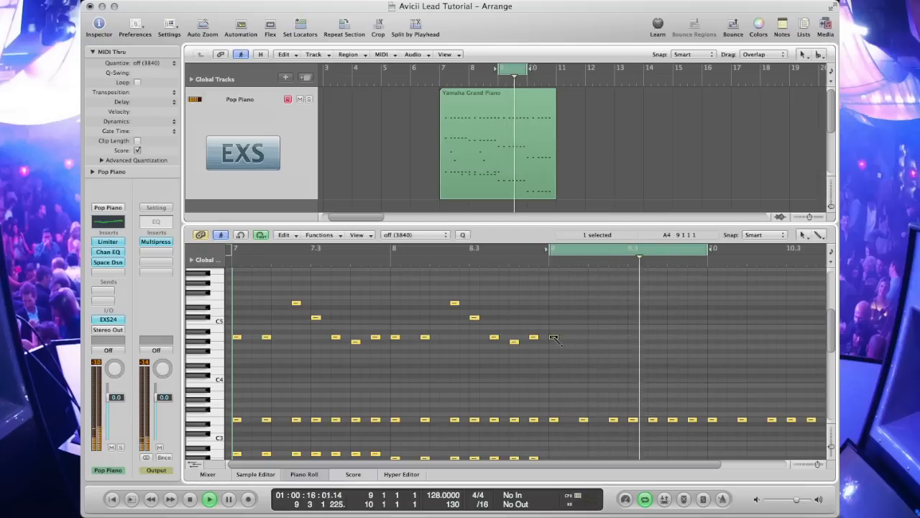
left_click(555, 338)
left_click(584, 337)
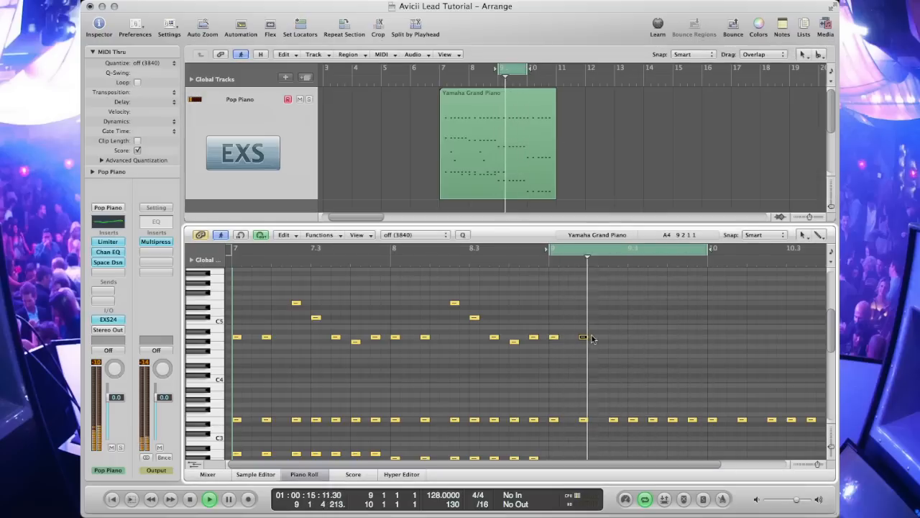
left_click(614, 302)
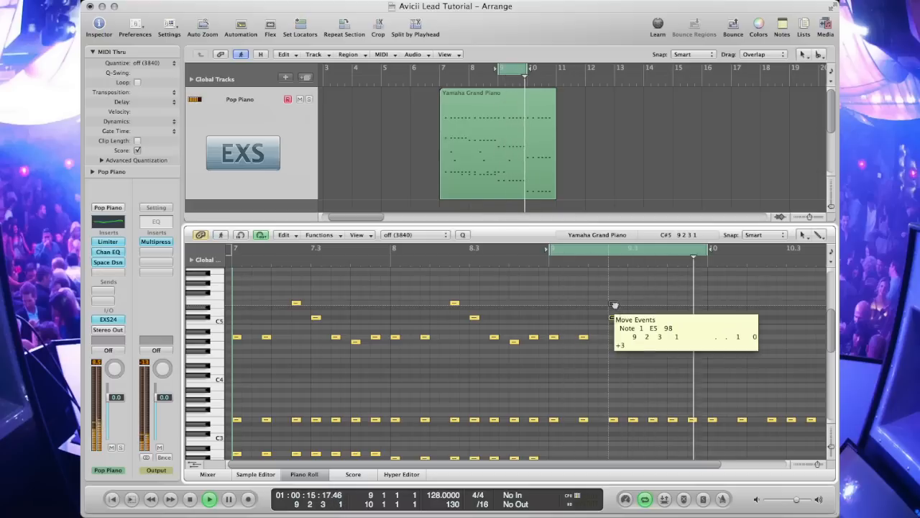
left_click(632, 312)
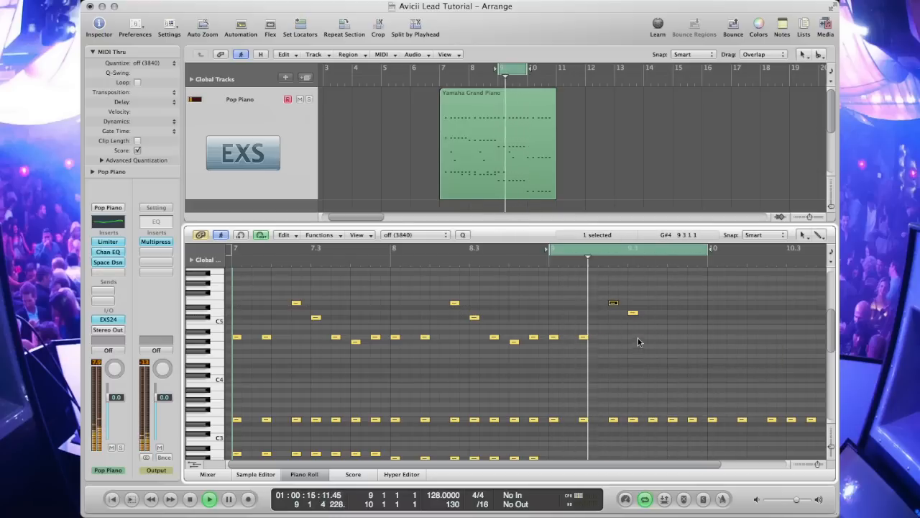
left_click(652, 317)
left_click(672, 336)
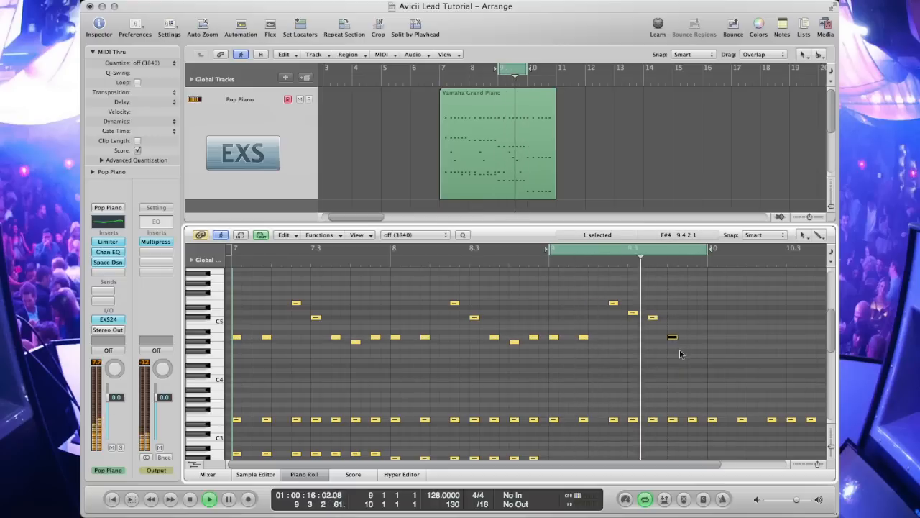
left_click(691, 342)
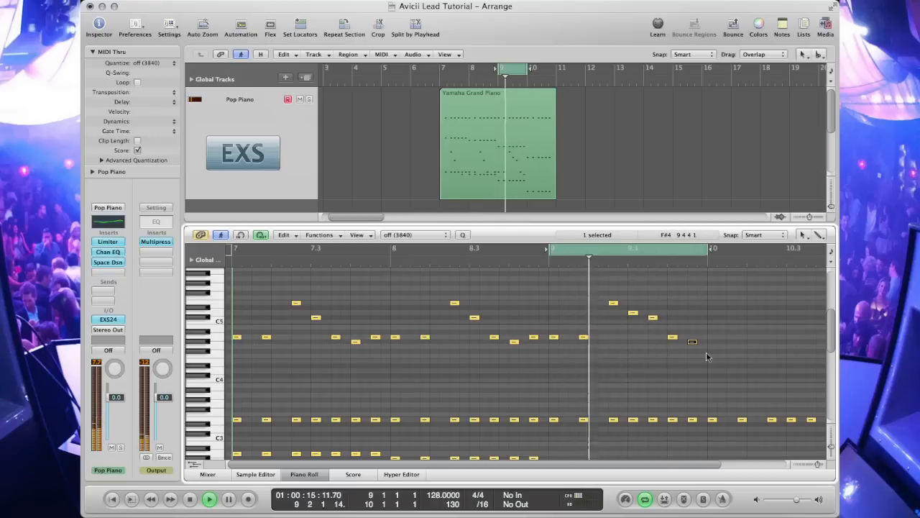
left_click_drag(695, 342, 691, 343)
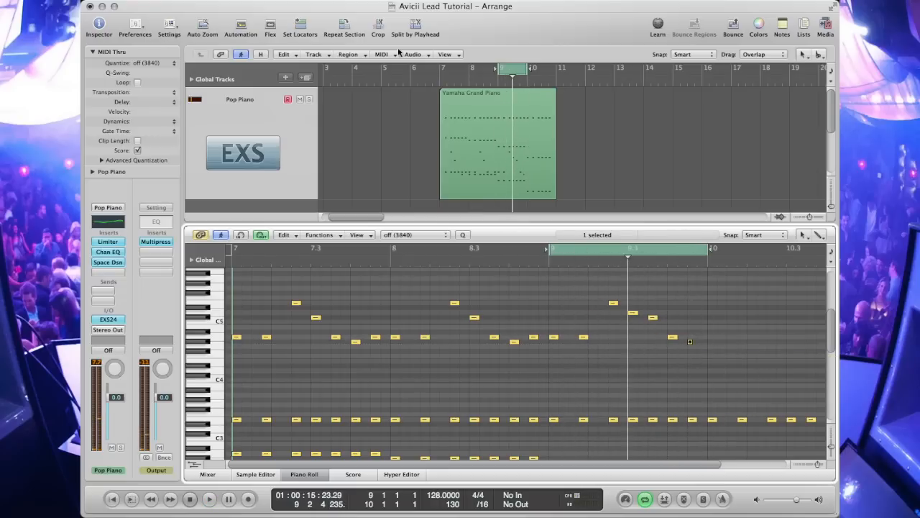
left_click_drag(444, 72, 522, 71)
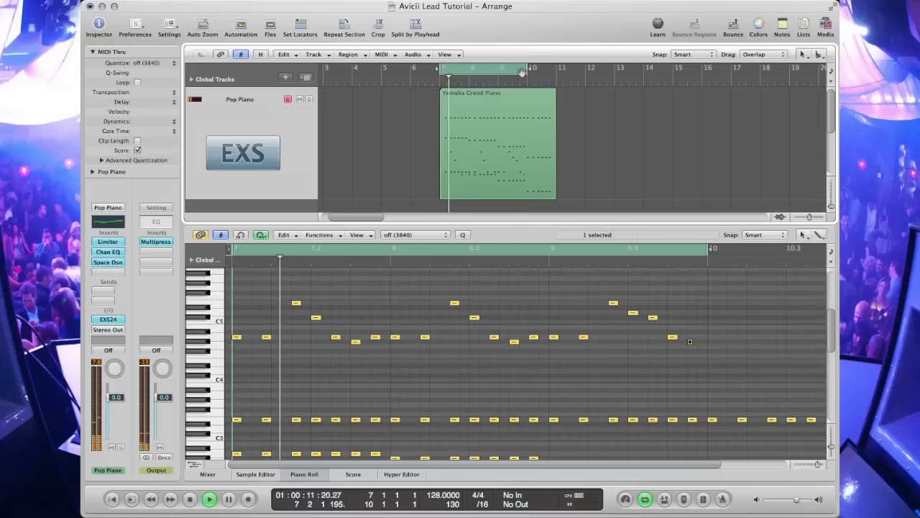
Step: Cycle bar 10 and play it, then copy the A4 melody note into it three times on successive beats
left_click_drag(505, 72, 553, 91)
key("space")
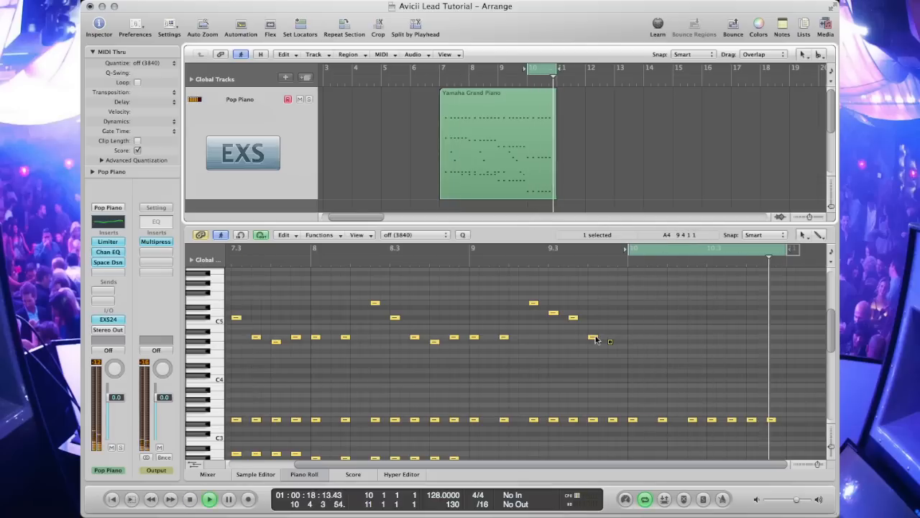
left_click(632, 336)
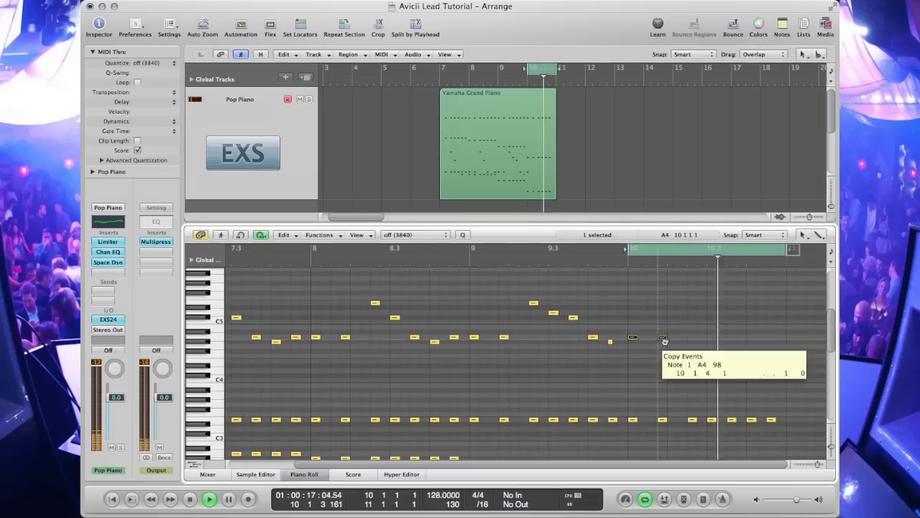
left_click(662, 337)
left_click(693, 336)
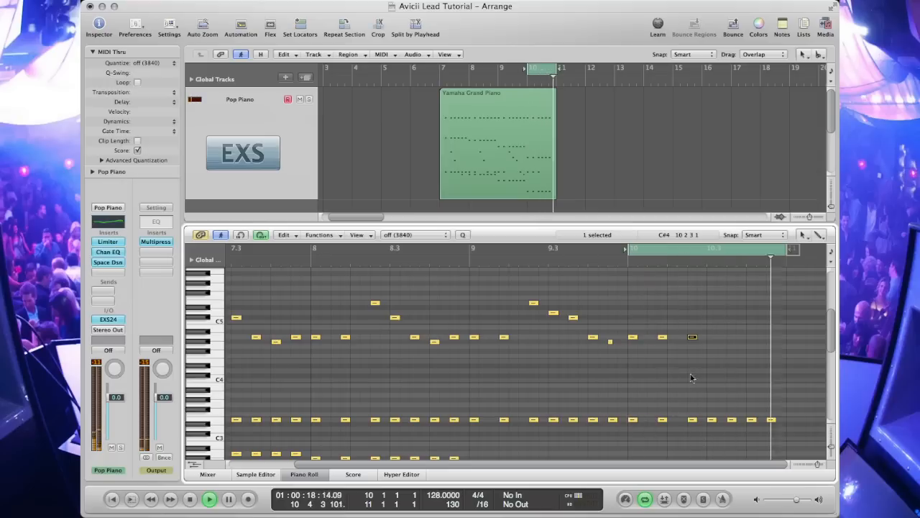
Step: Add a B4 note after them, copy it across the rest of bar 10, and cycle bars 7 to 10
left_click(711, 329)
mouse_move(711, 328)
left_mouse_down()
mouse_move(710, 304)
mouse_move(711, 327)
left_mouse_up()
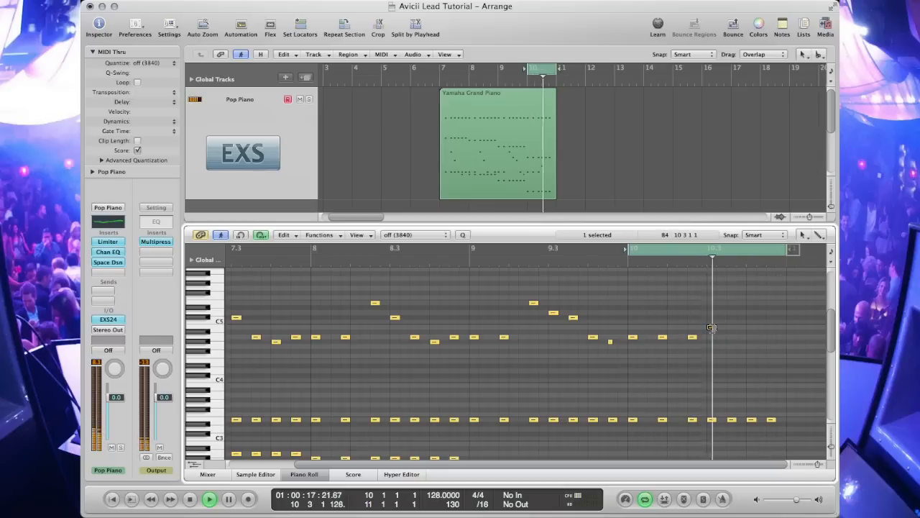
left_click(730, 328)
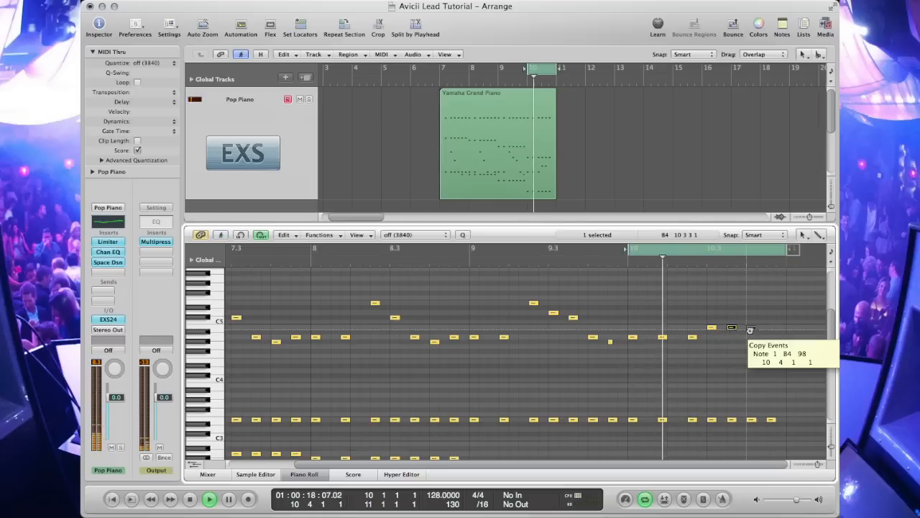
left_click(751, 328)
left_click(772, 328)
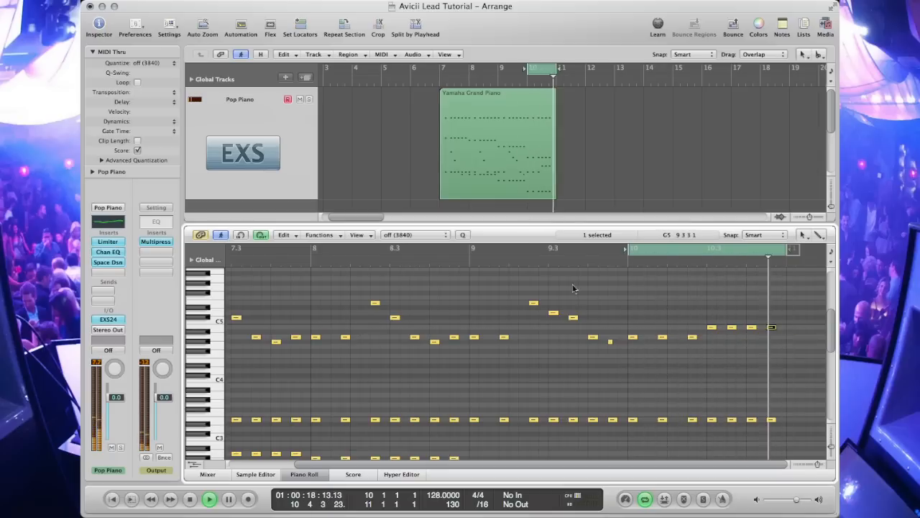
left_click_drag(440, 71, 556, 71)
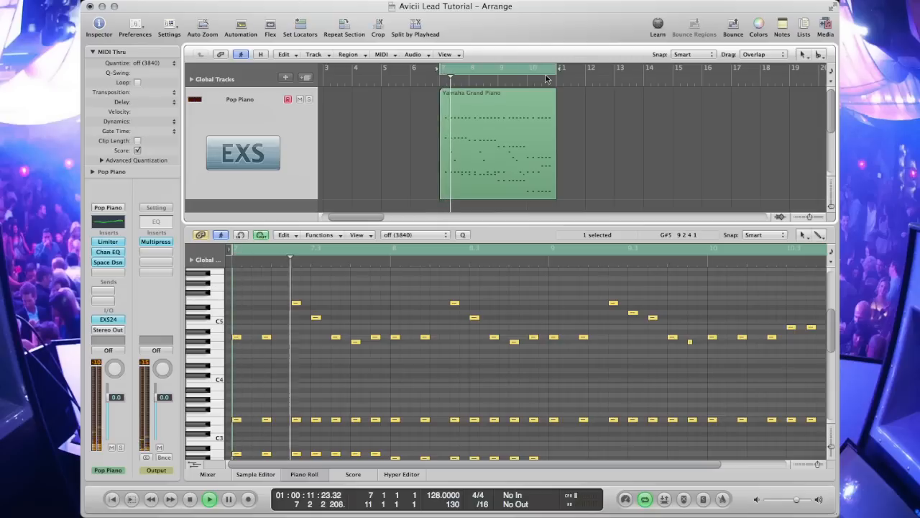